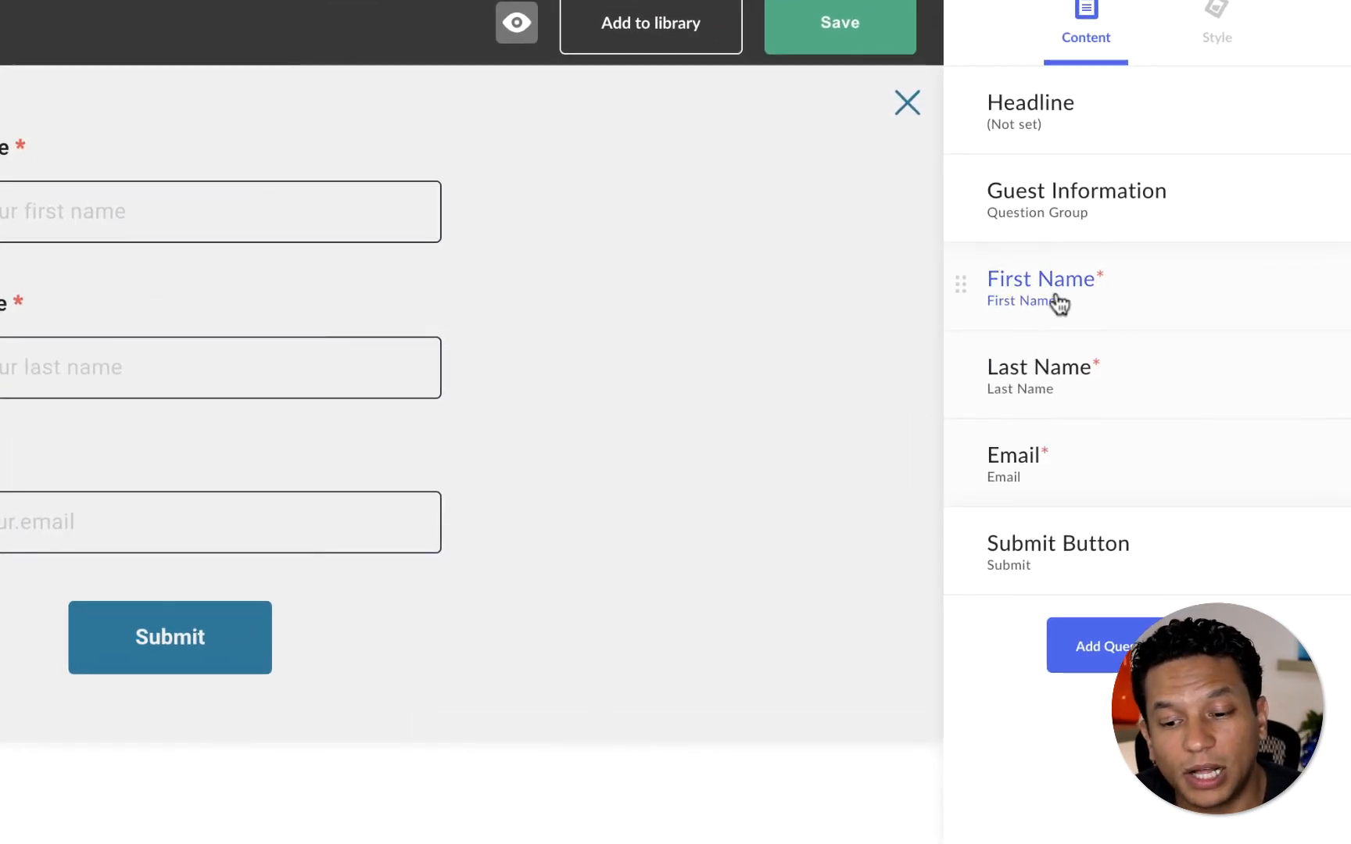
# Examine the URL parameter names in the advanced settings of the First Name, Last Name and Email questions.
pyautogui.click(1053, 302)
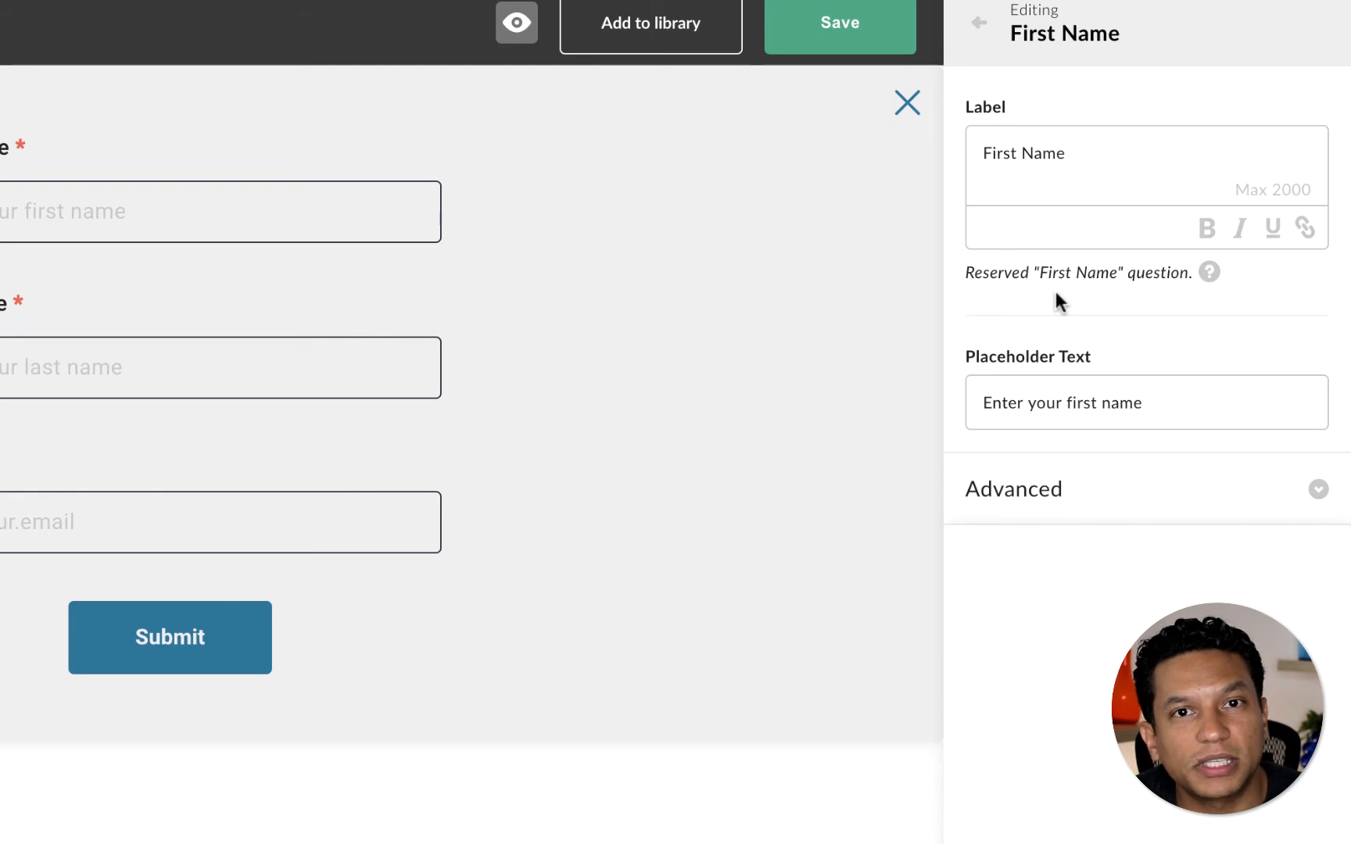
pyautogui.click(1319, 491)
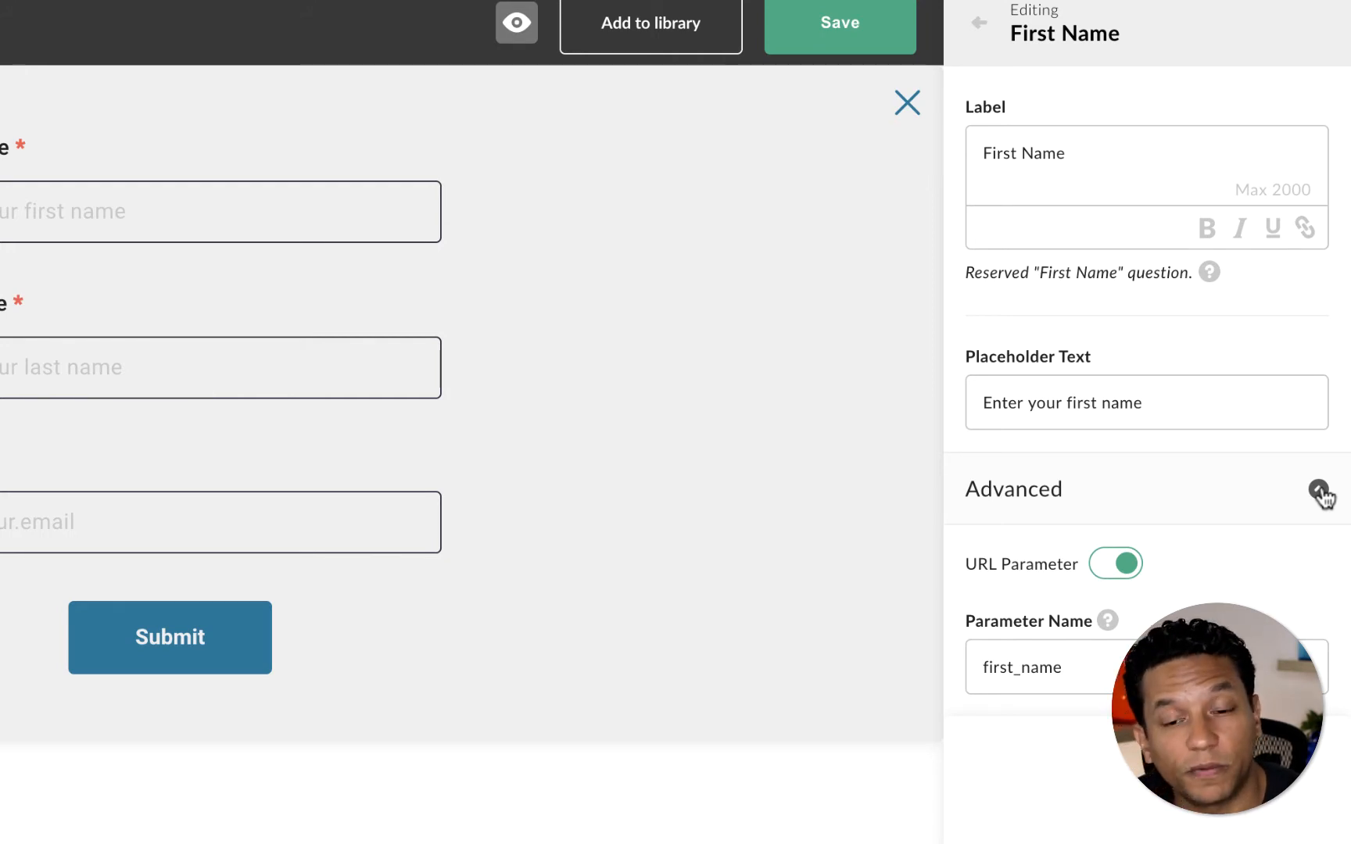
pyautogui.click(983, 30)
pyautogui.click(1055, 383)
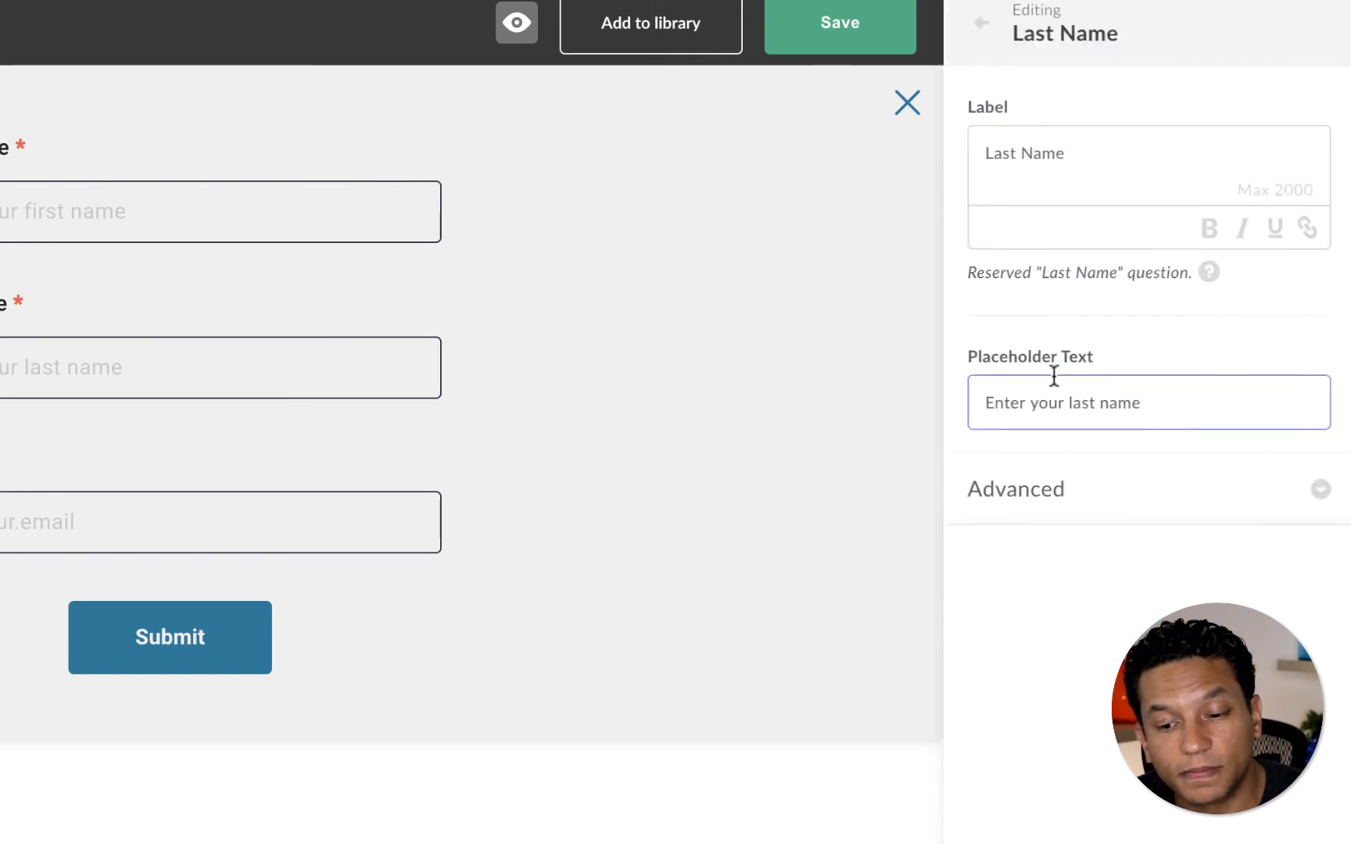
pyautogui.click(1320, 491)
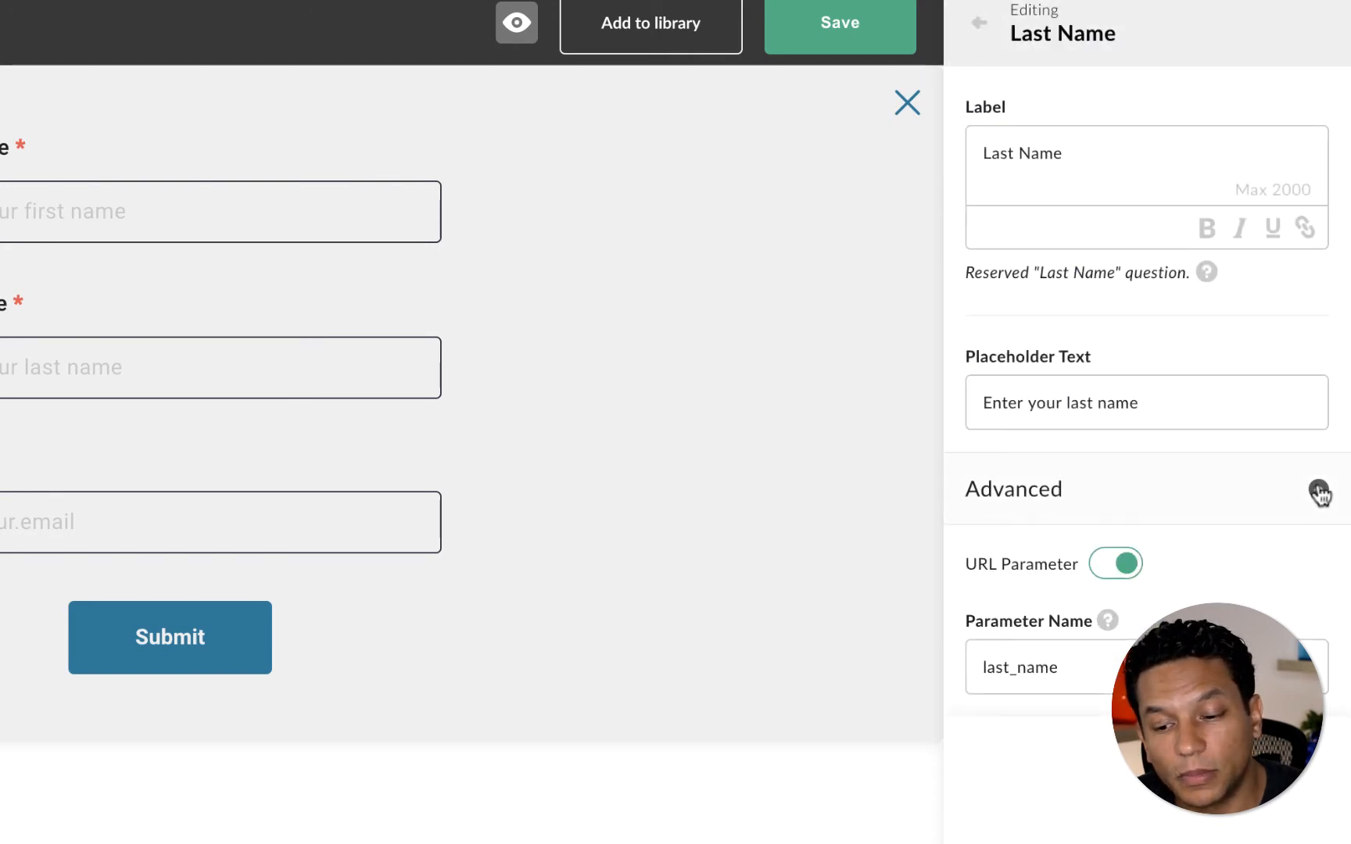
pyautogui.click(1107, 668)
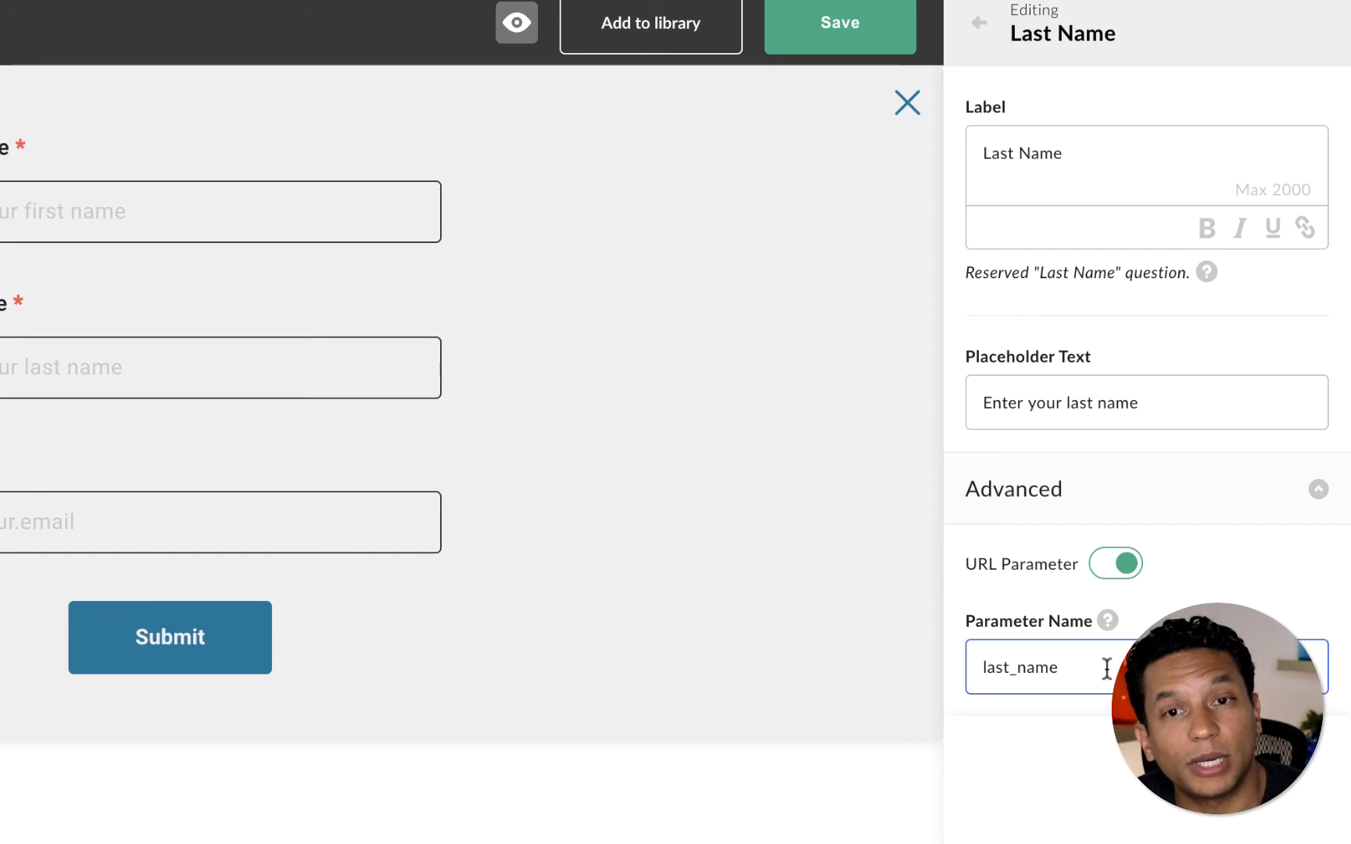
pyautogui.click(1118, 602)
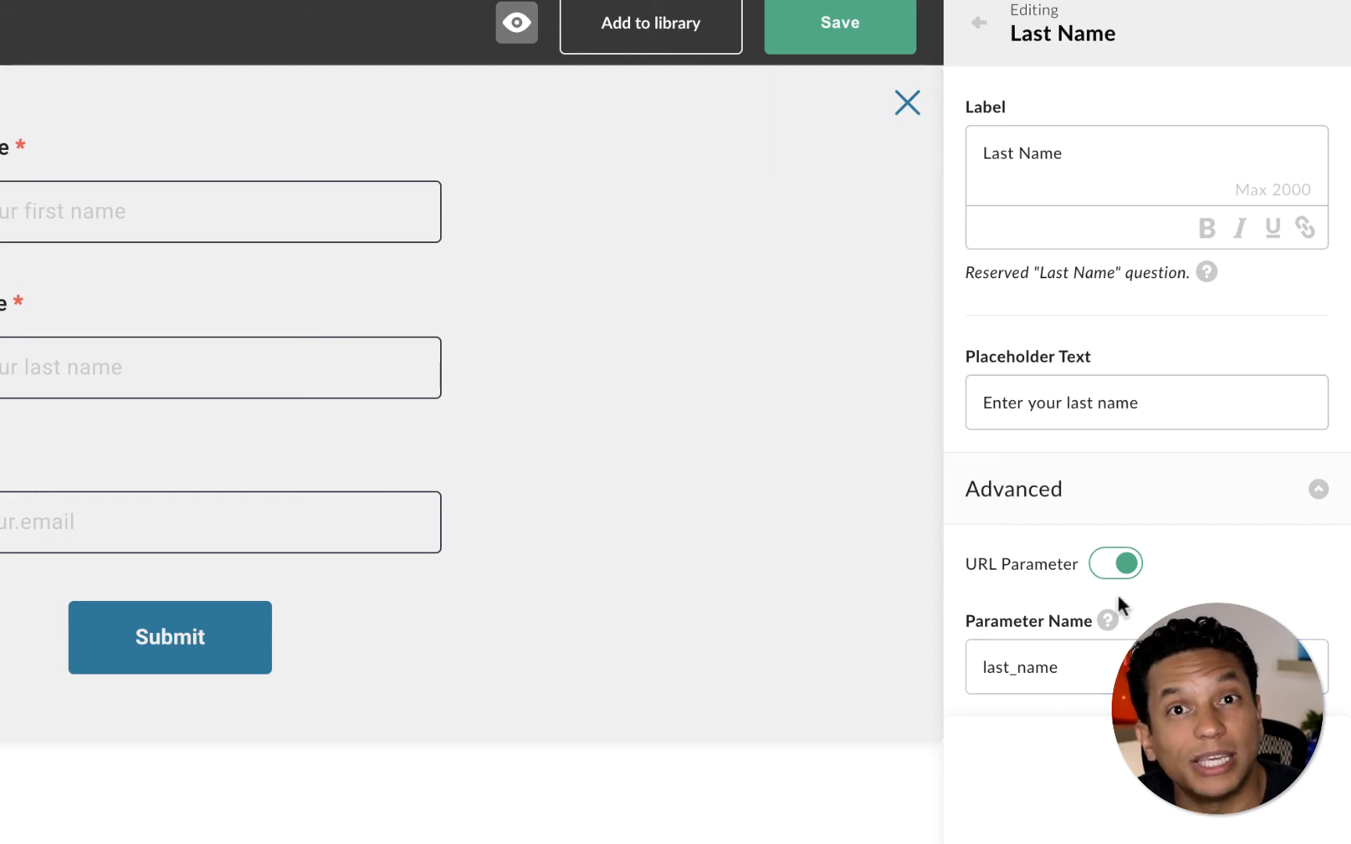
pyautogui.click(971, 25)
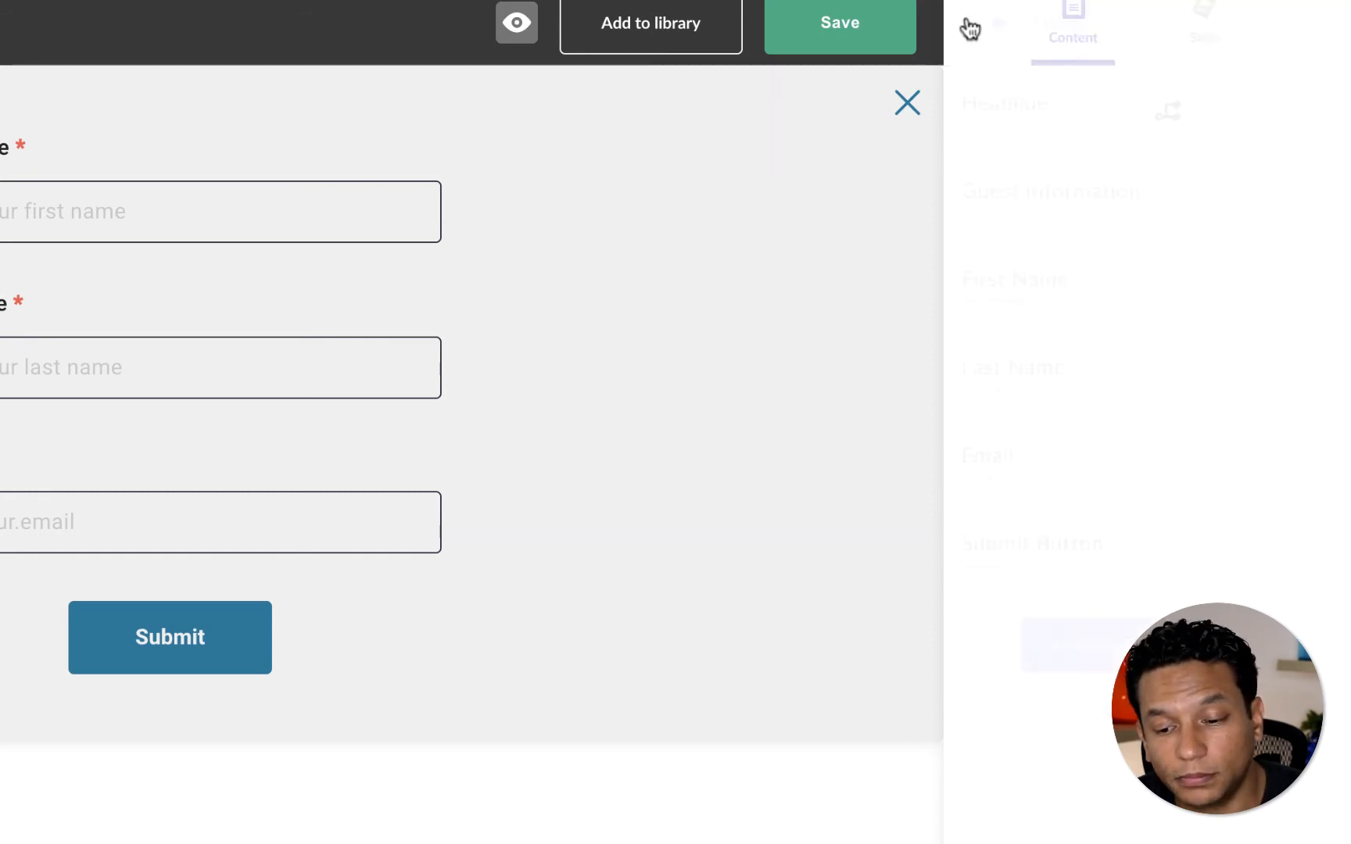
pyautogui.click(1122, 467)
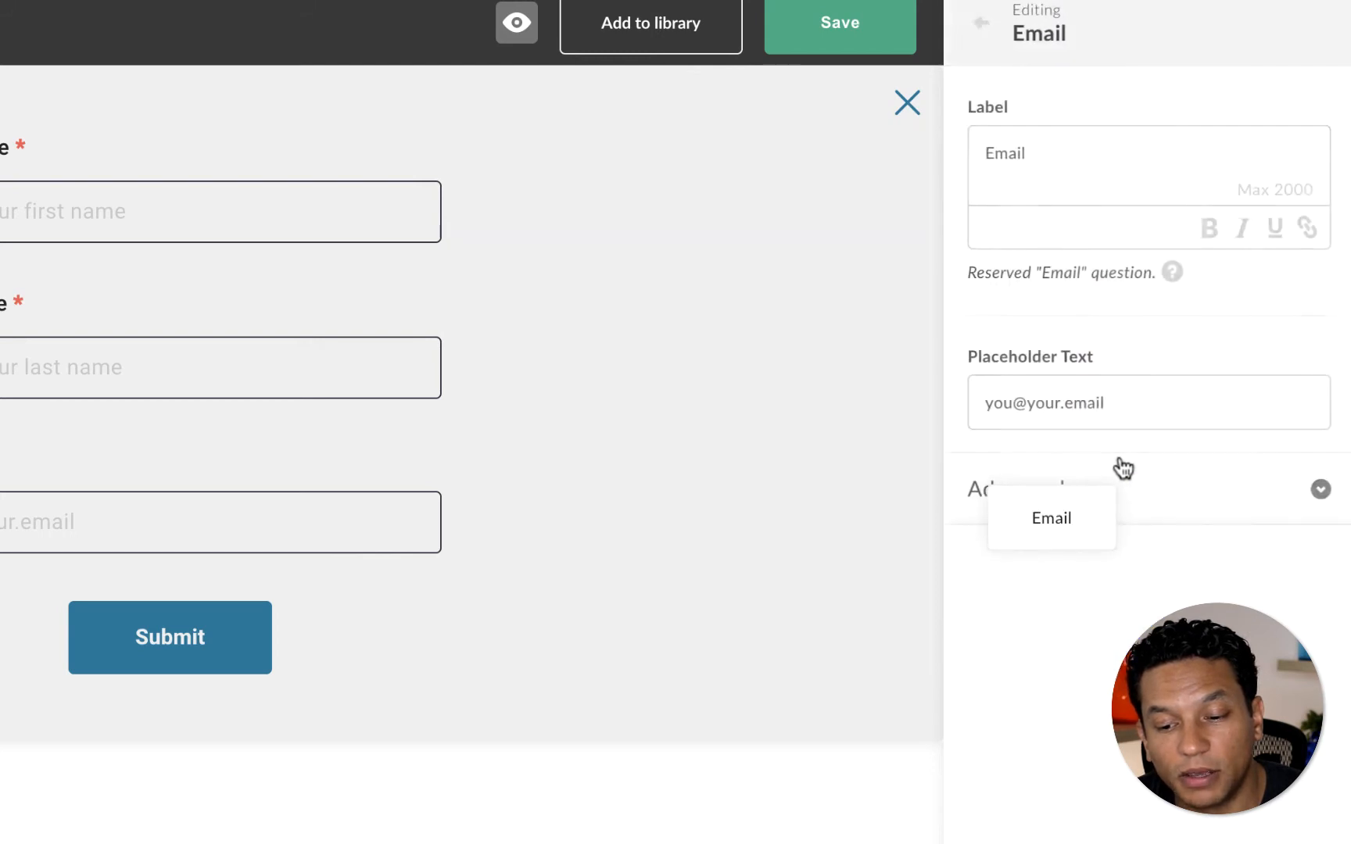
pyautogui.click(1318, 504)
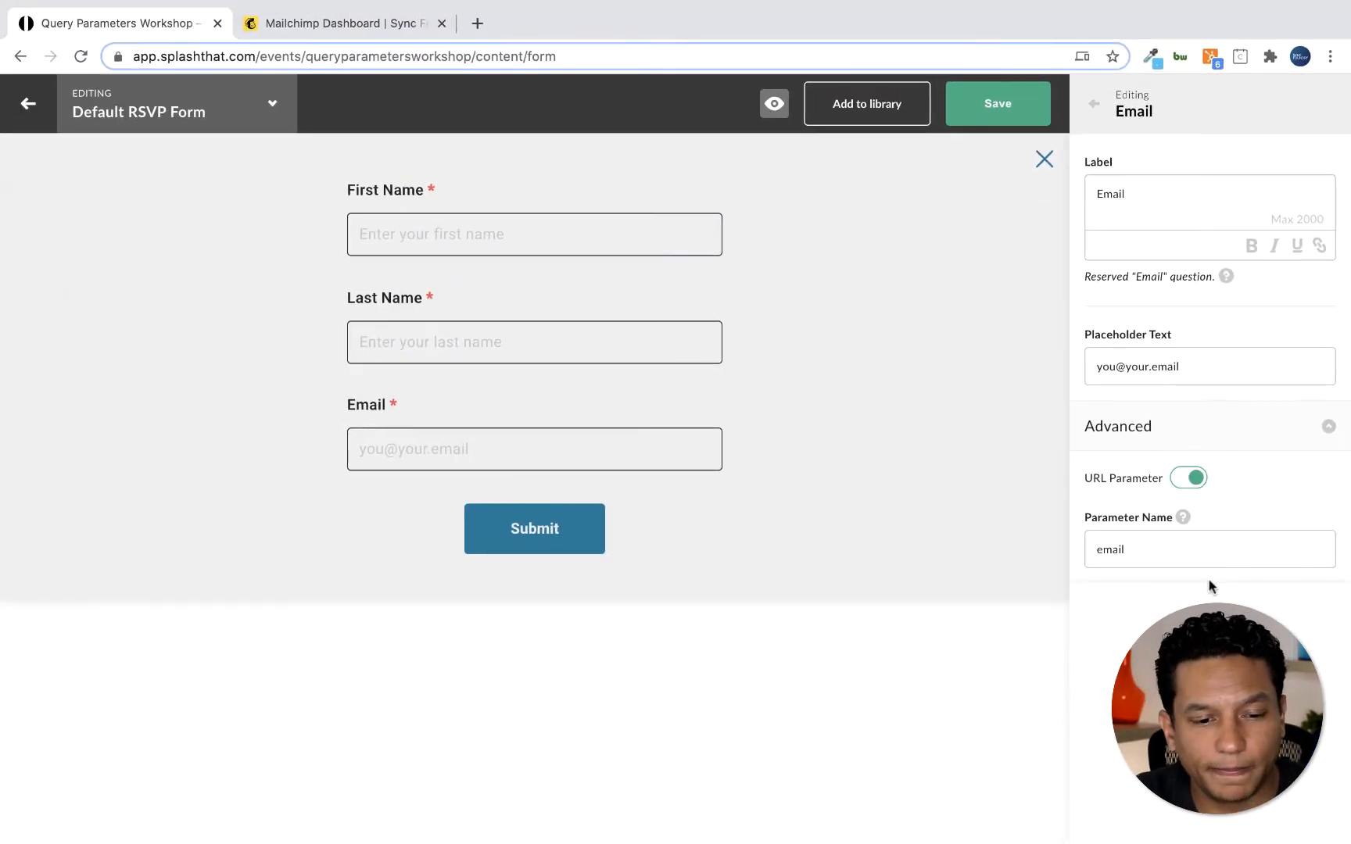
# Switch to Mailchimp and examine the audience fields and merge tags of the Sync Foundry audience.
pyautogui.click(339, 34)
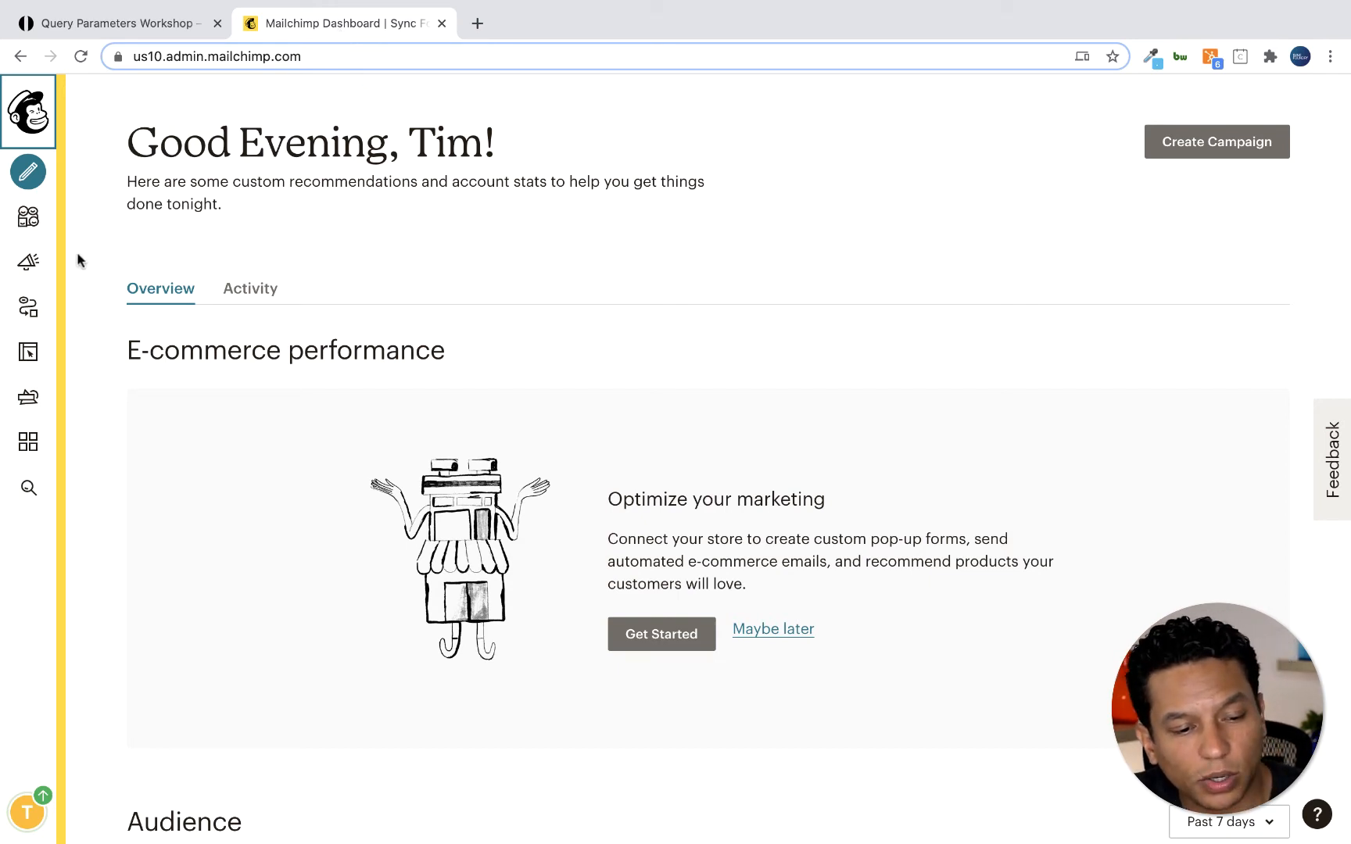
pyautogui.click(29, 232)
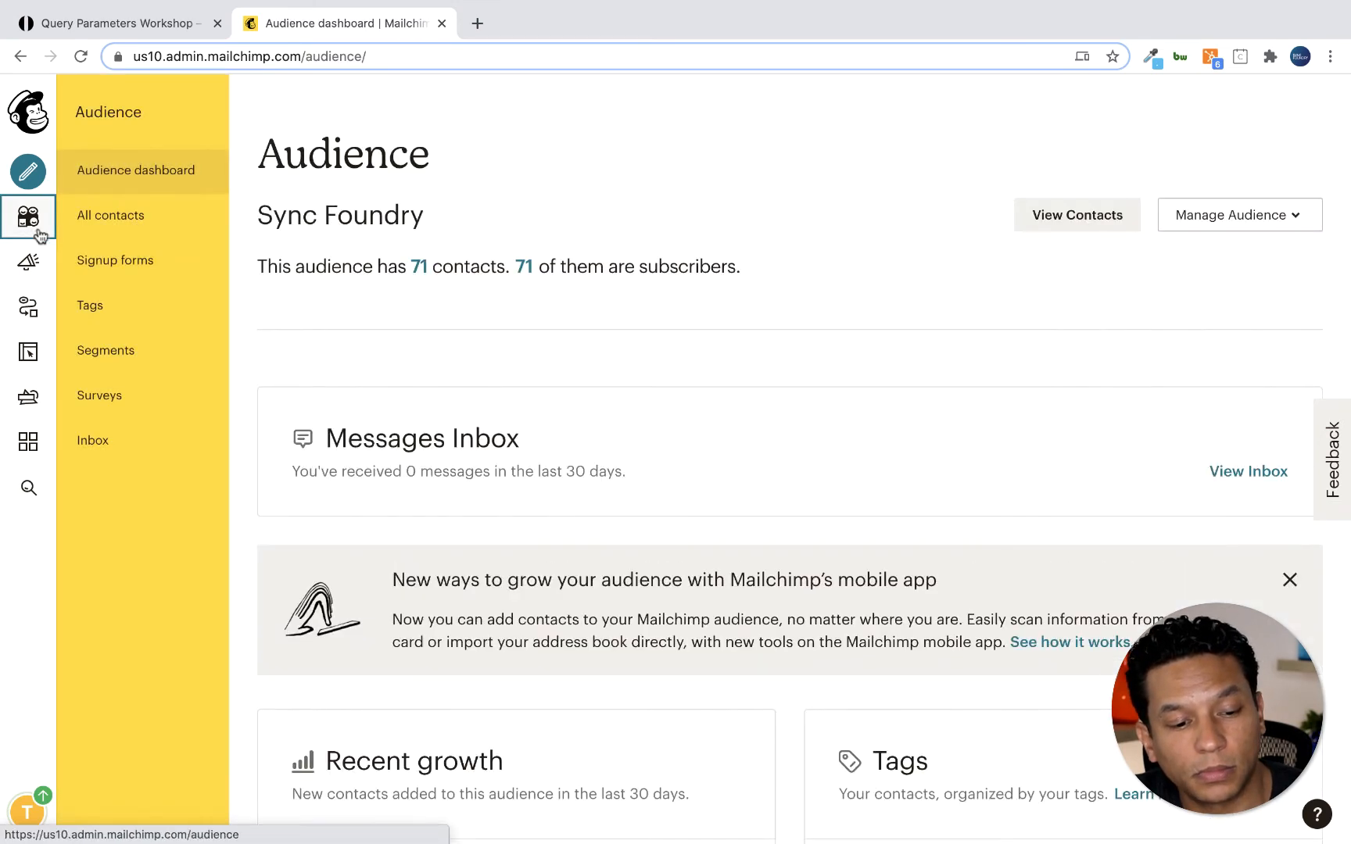
pyautogui.click(120, 237)
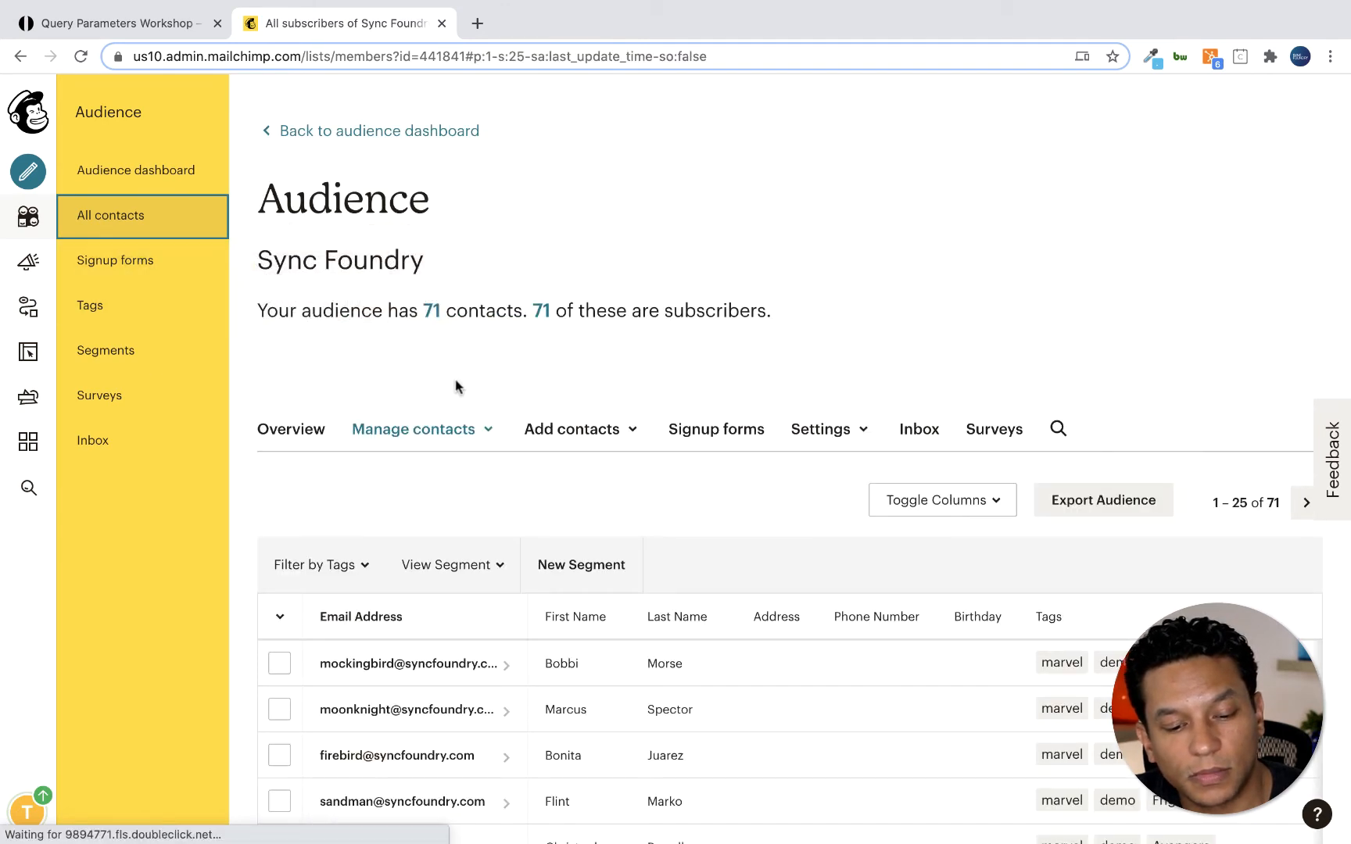
pyautogui.scroll(-2, 510, 381)
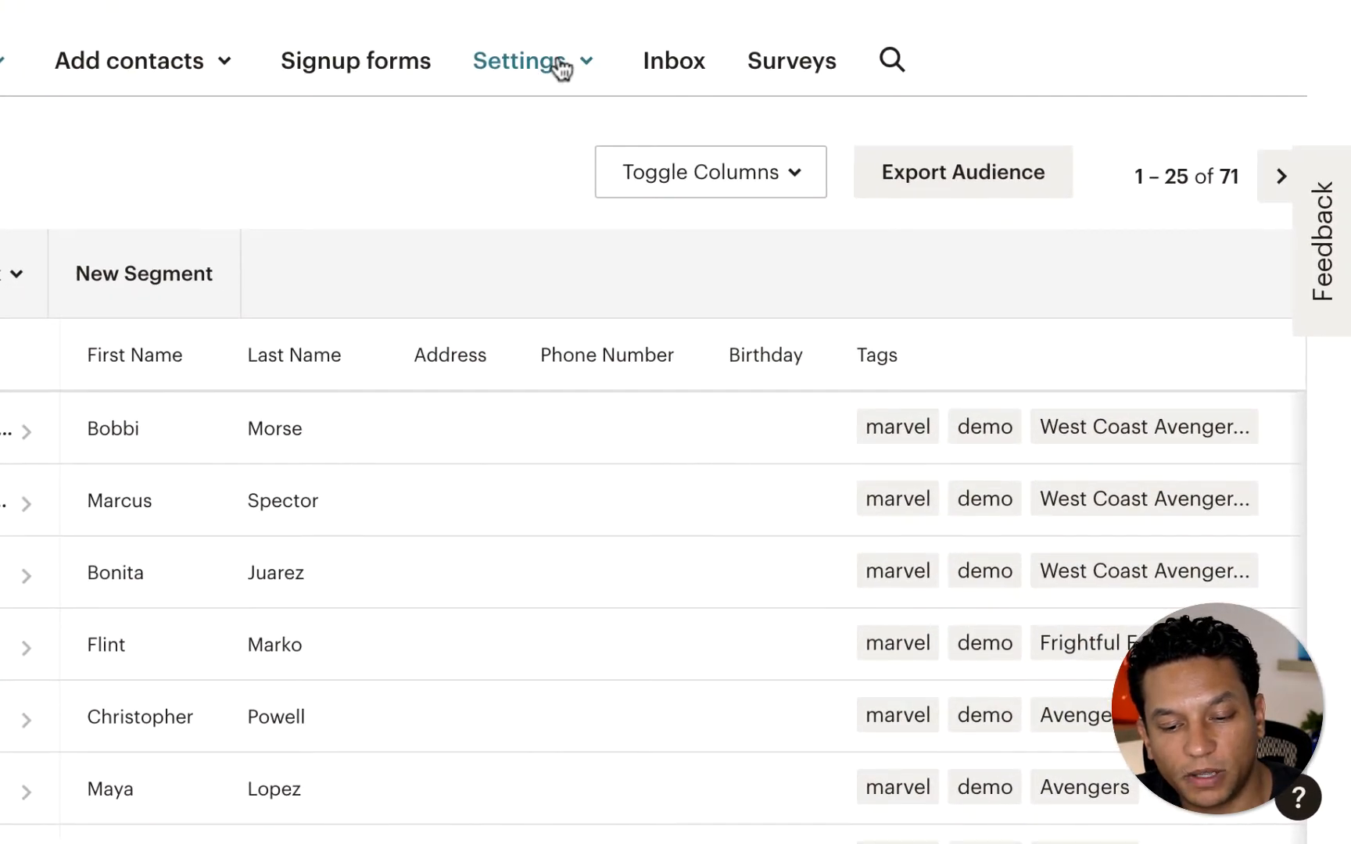
pyautogui.click(561, 69)
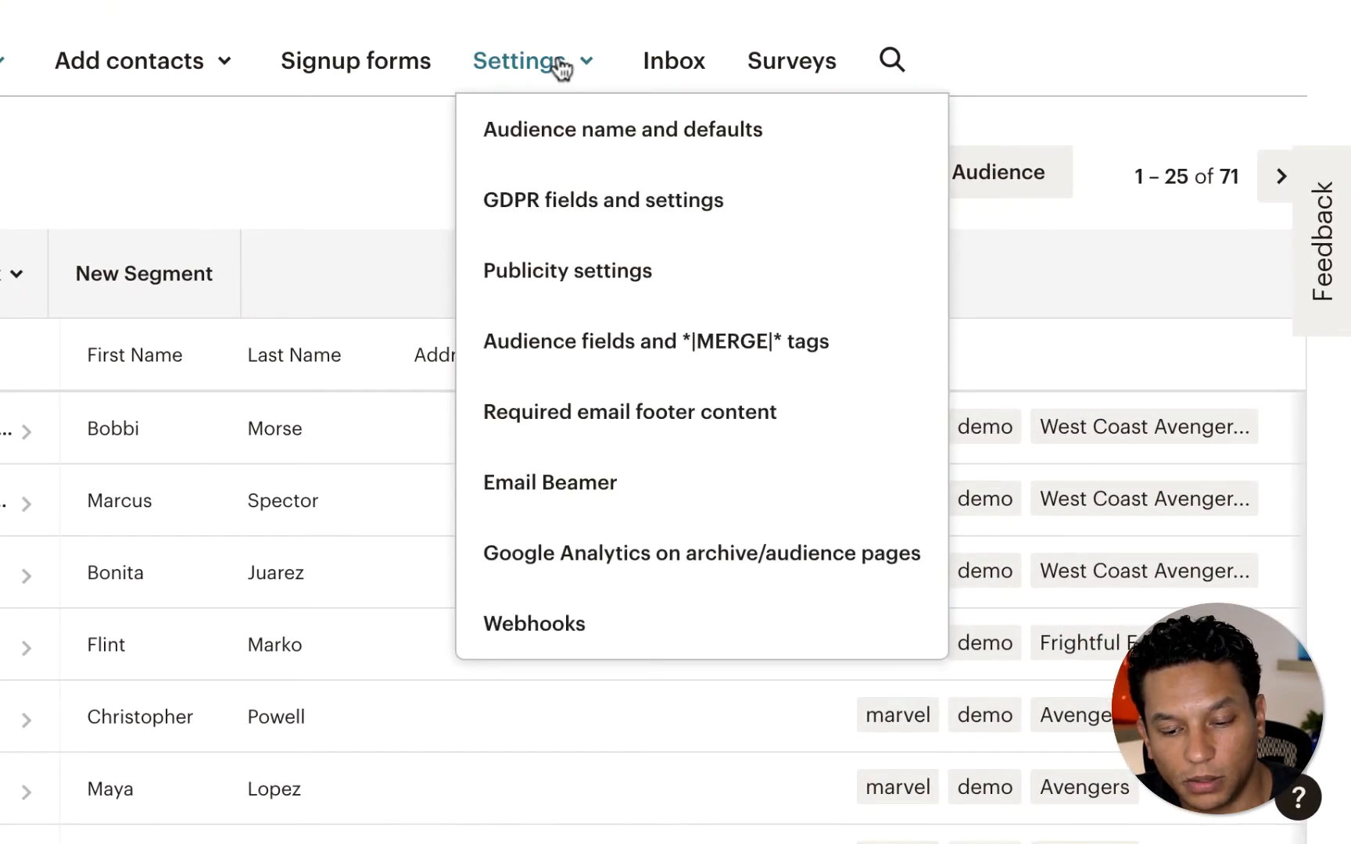
pyautogui.click(562, 344)
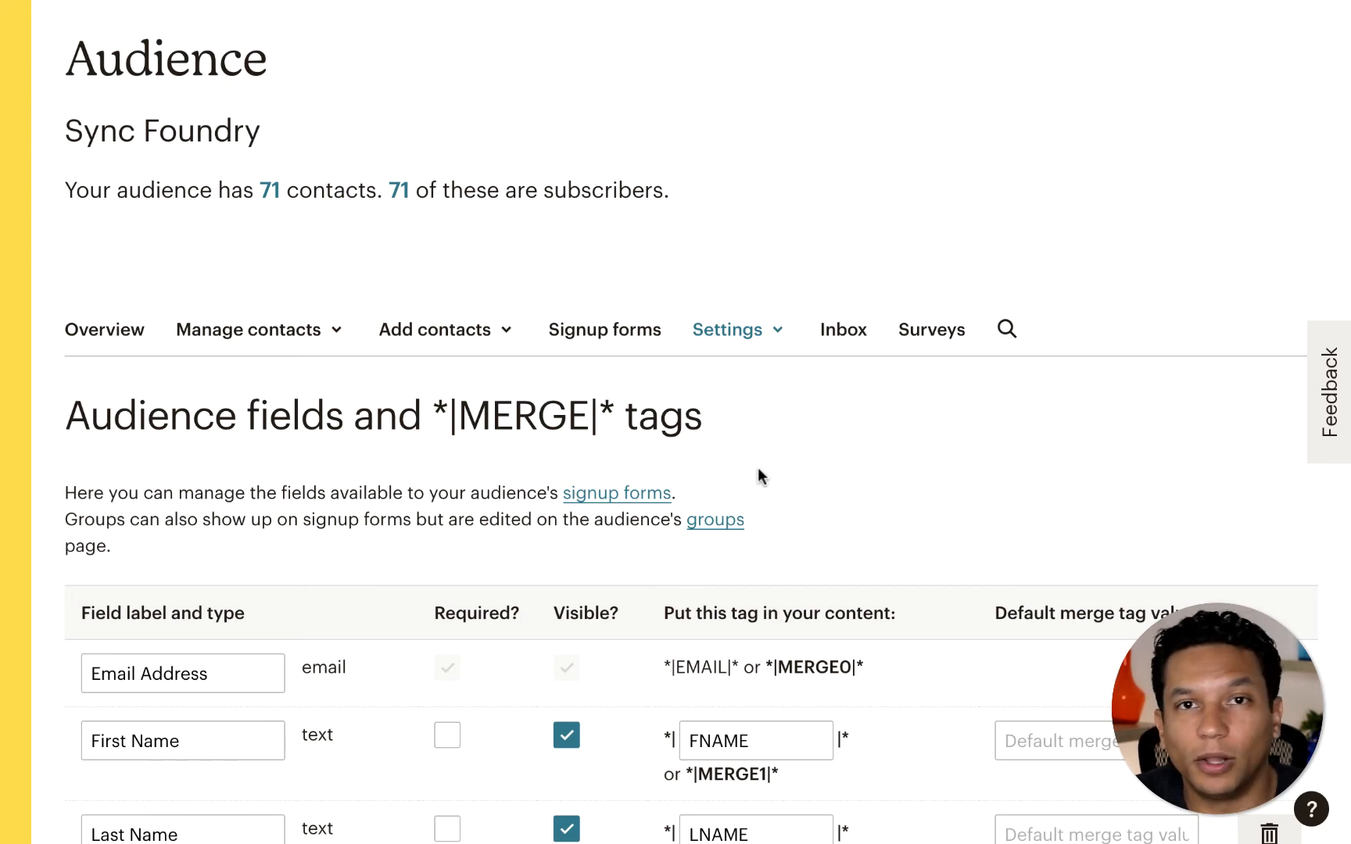
pyautogui.scroll(-3, 758, 469)
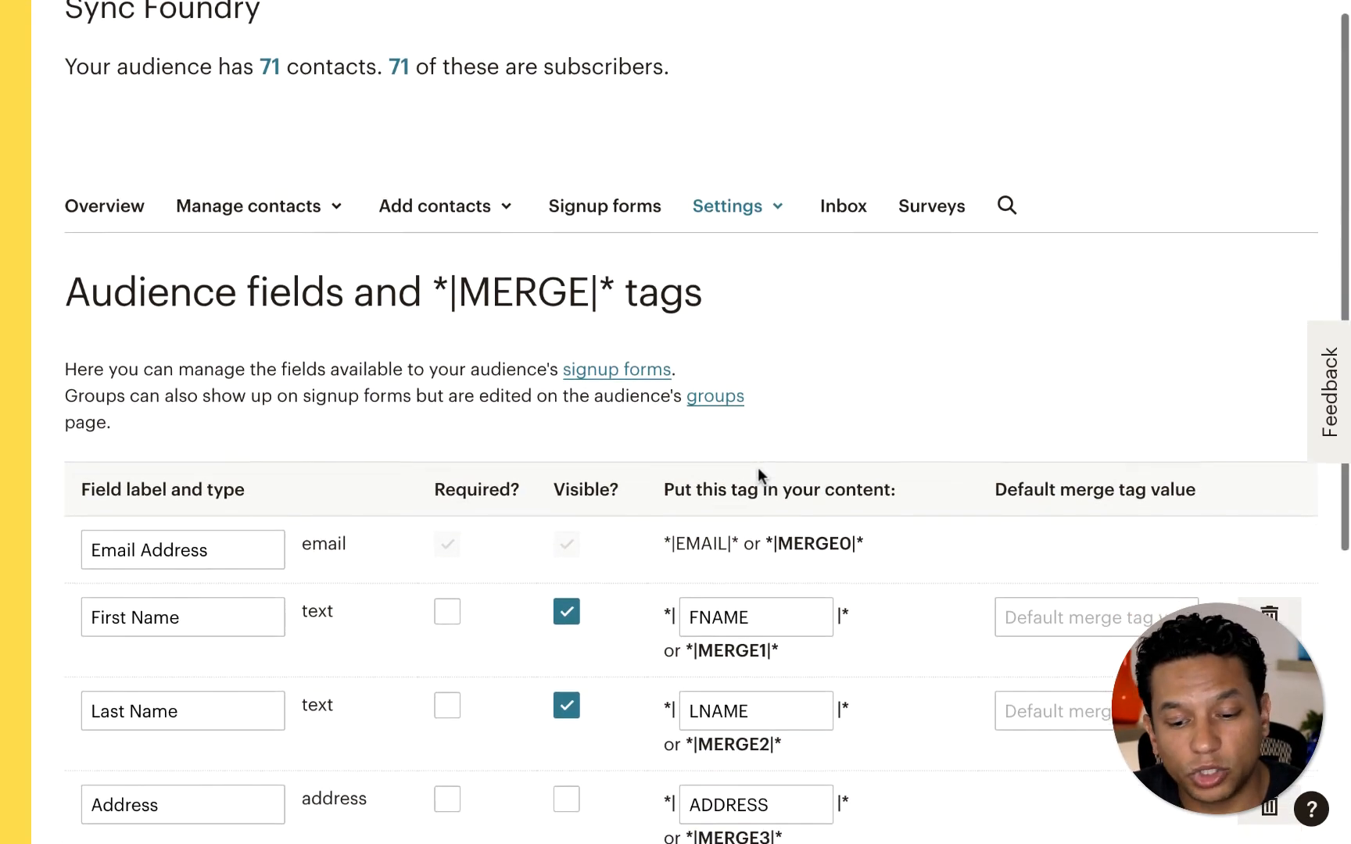
pyautogui.scroll(-2, 758, 467)
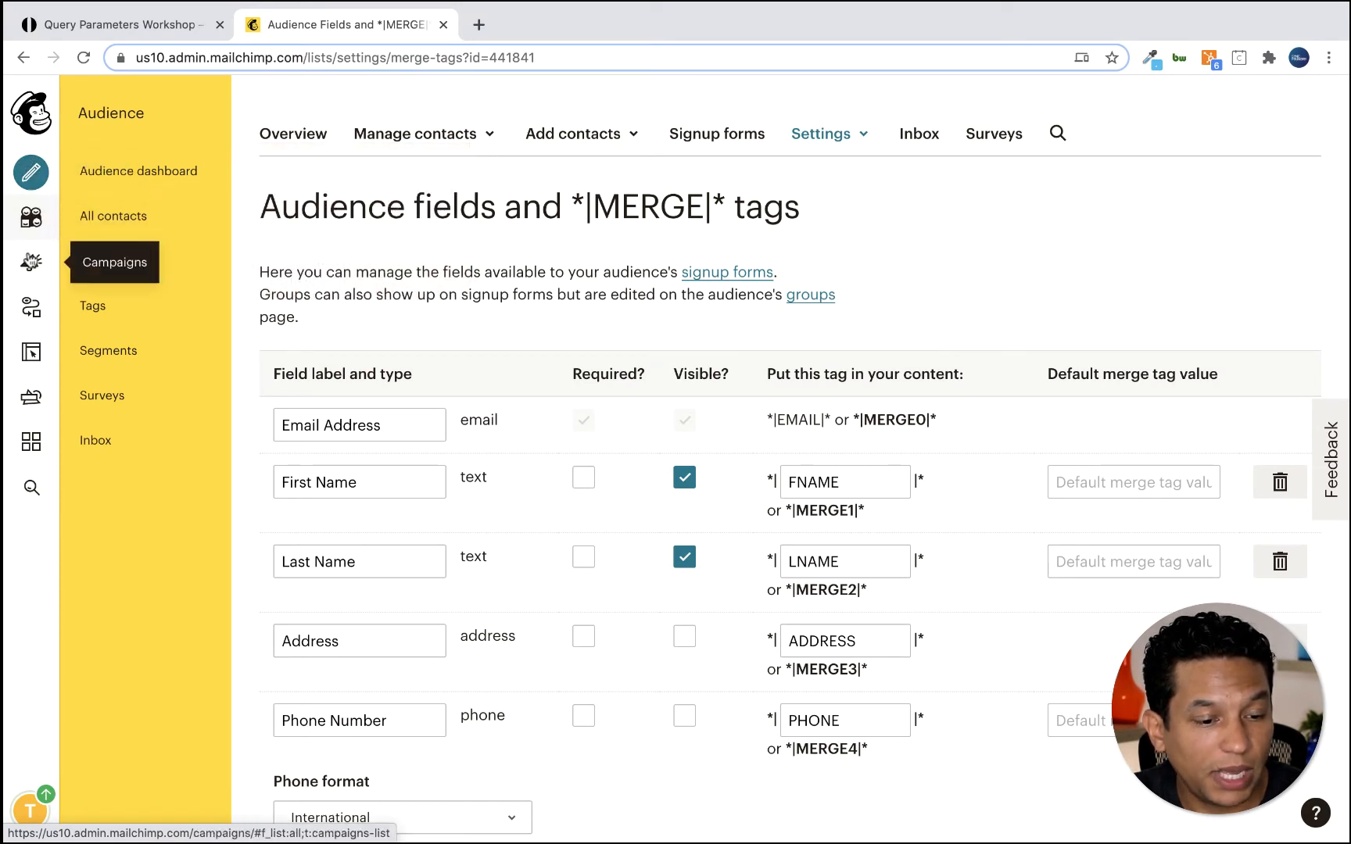
# Create a regular email campaign named "You're Invited to the Query Parameter Workshop! RSVP Today!".
pyautogui.click(32, 261)
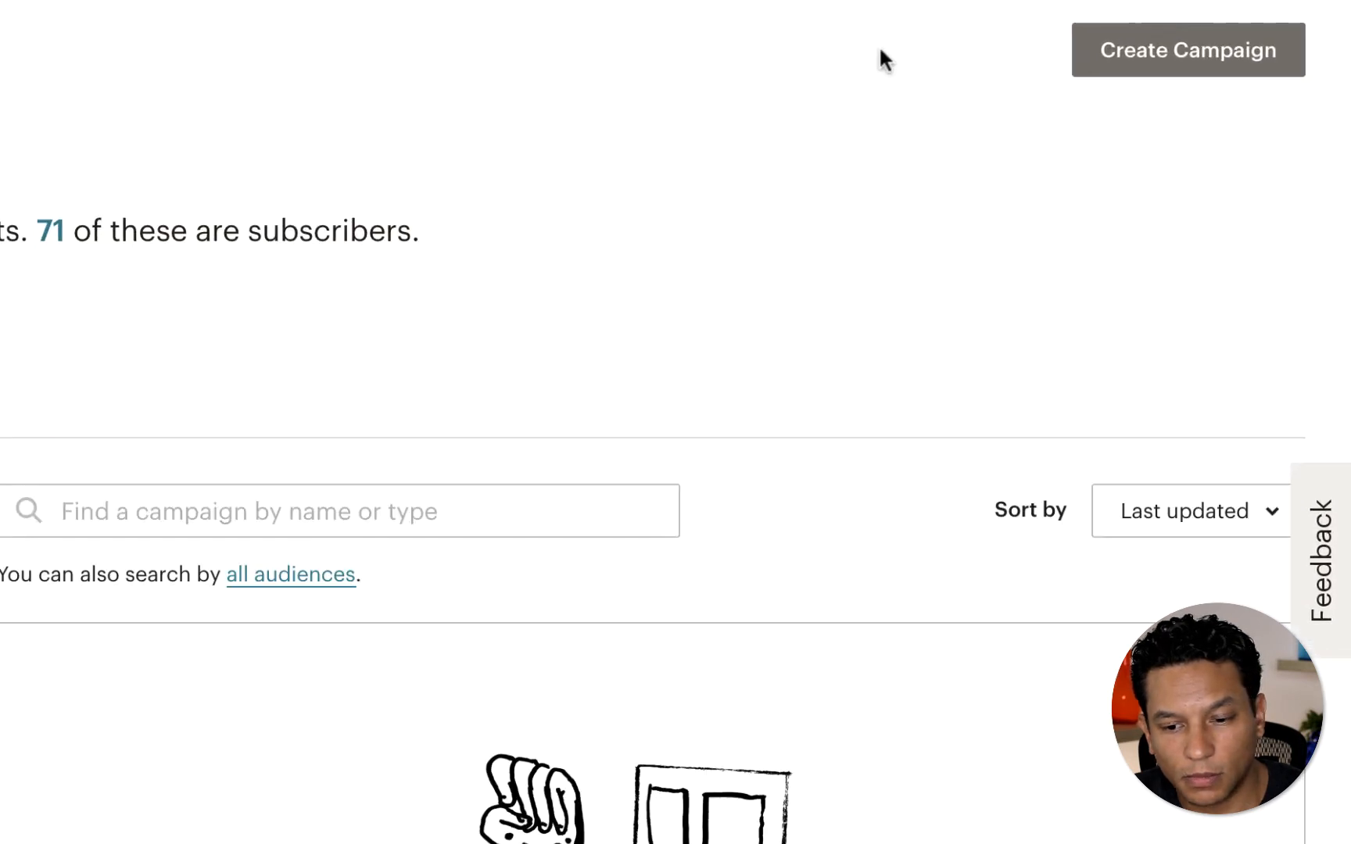
pyautogui.click(1157, 47)
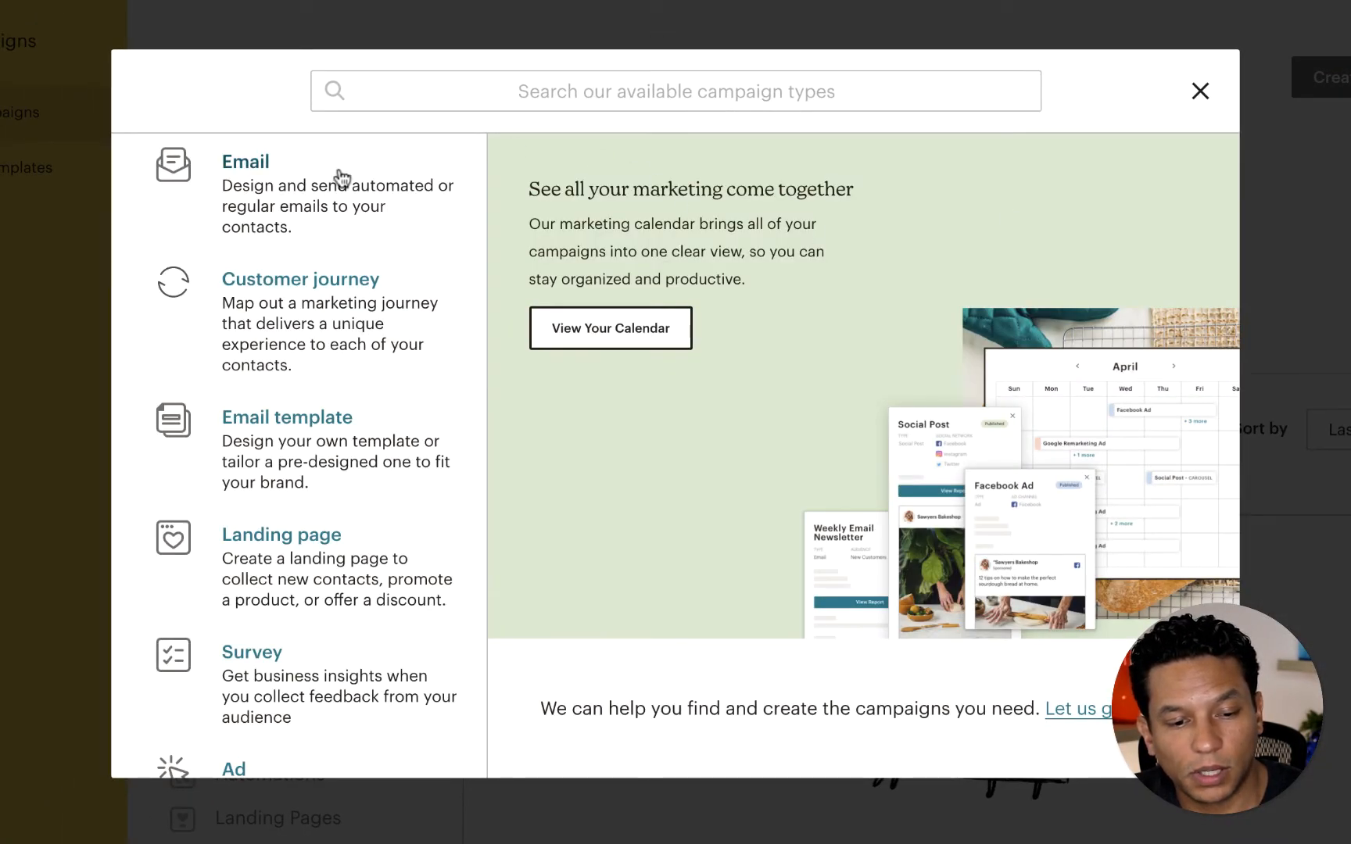
pyautogui.click(341, 177)
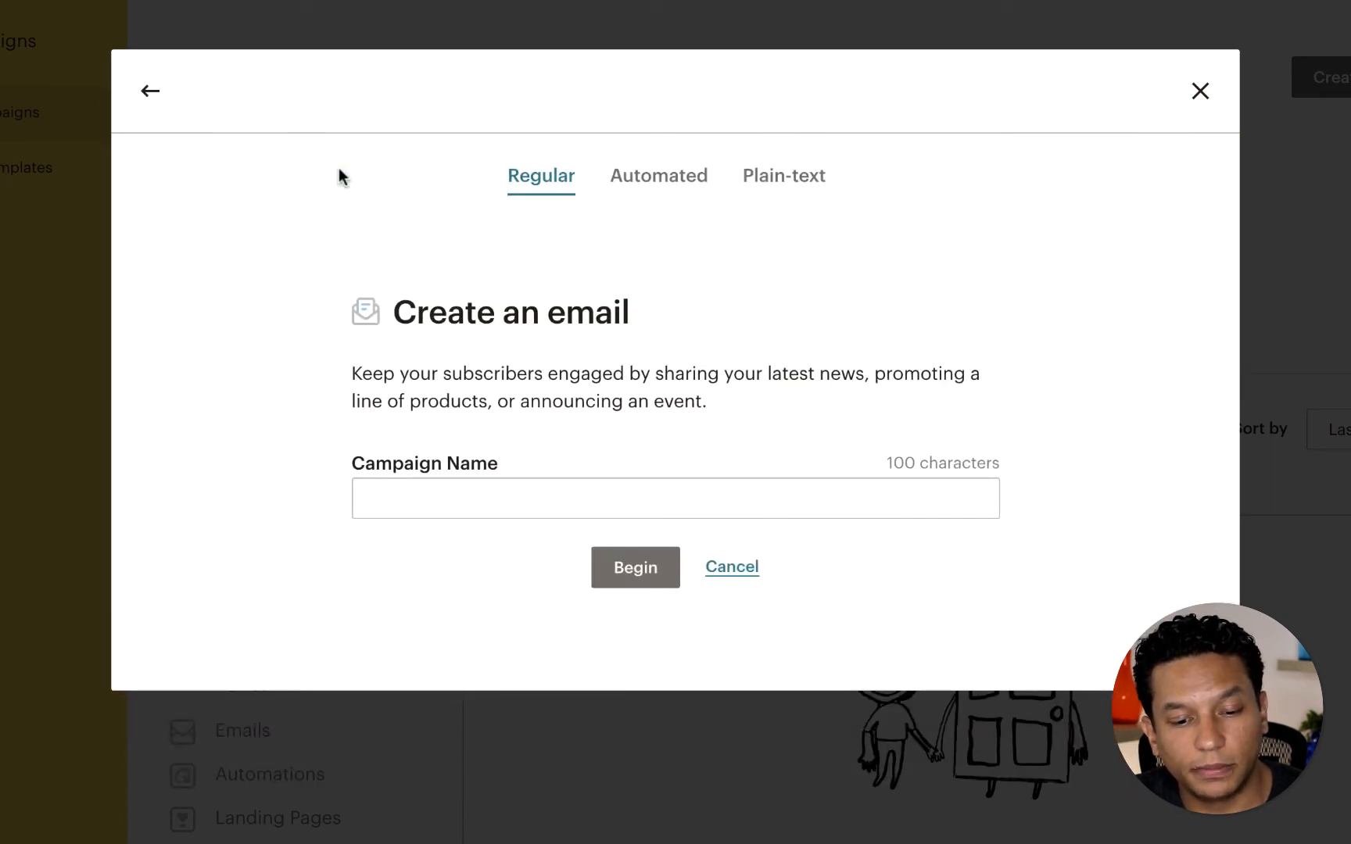
pyautogui.click(346, 549)
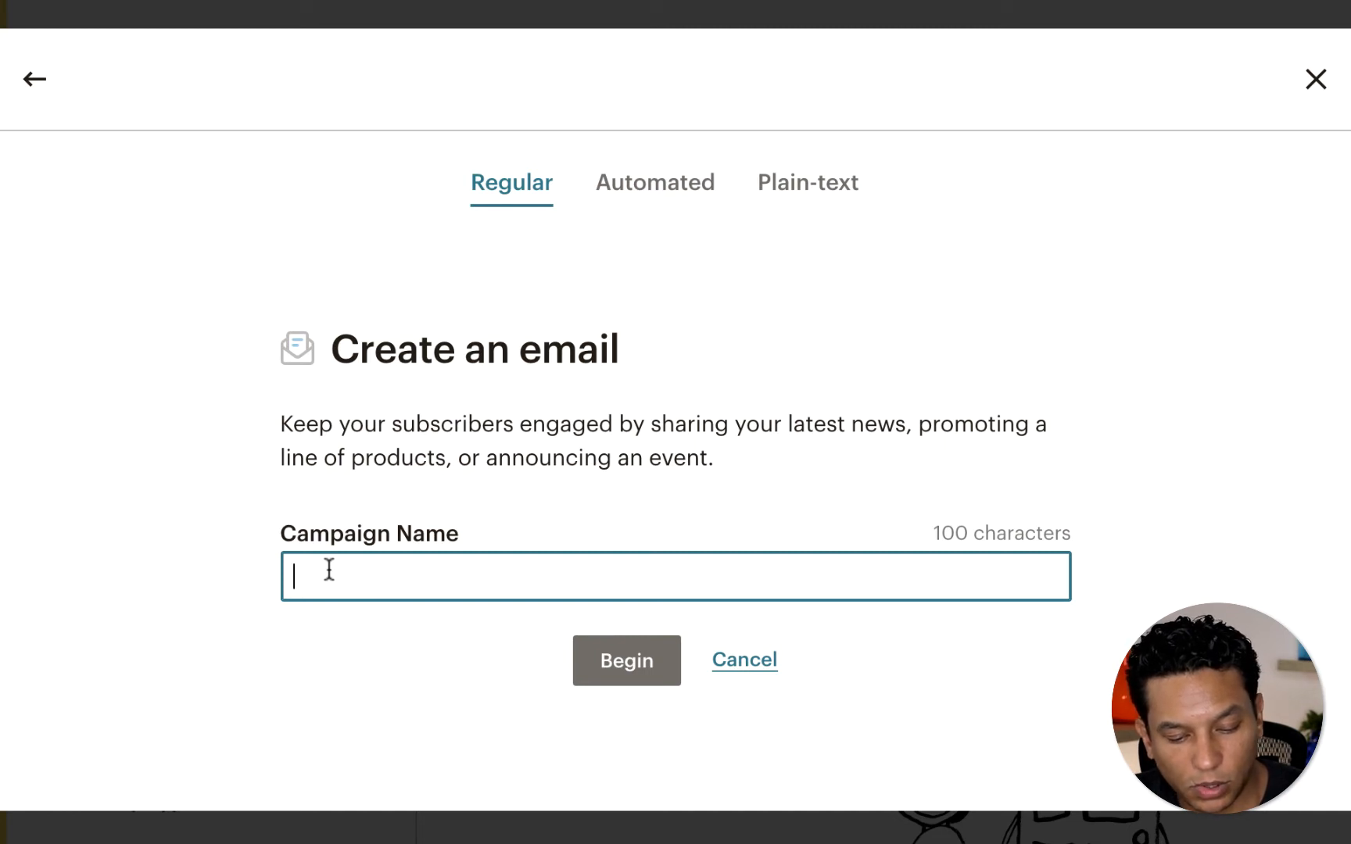
pyautogui.write("You're Invited to the Query P")
pyautogui.write('ar')
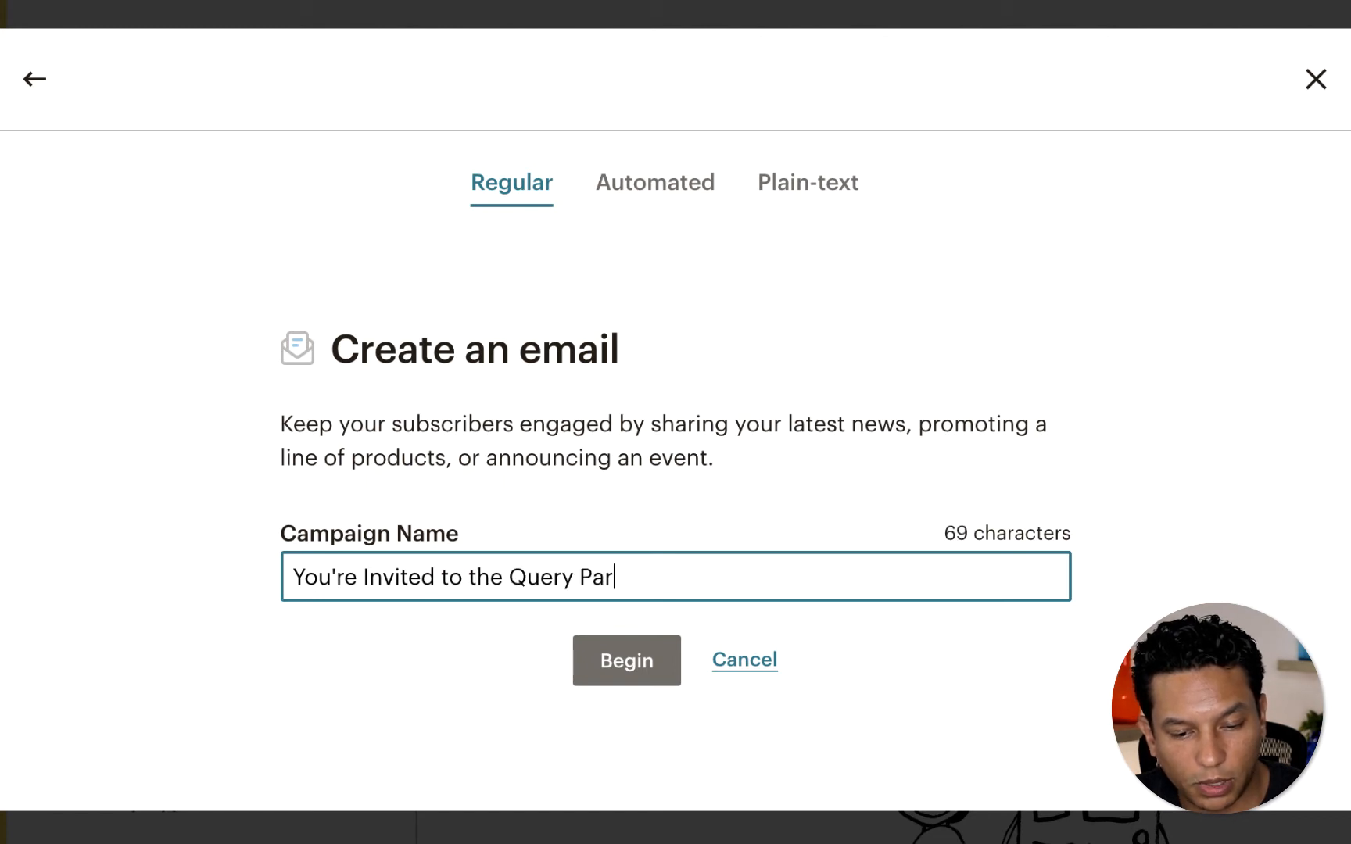
pyautogui.write('amet')
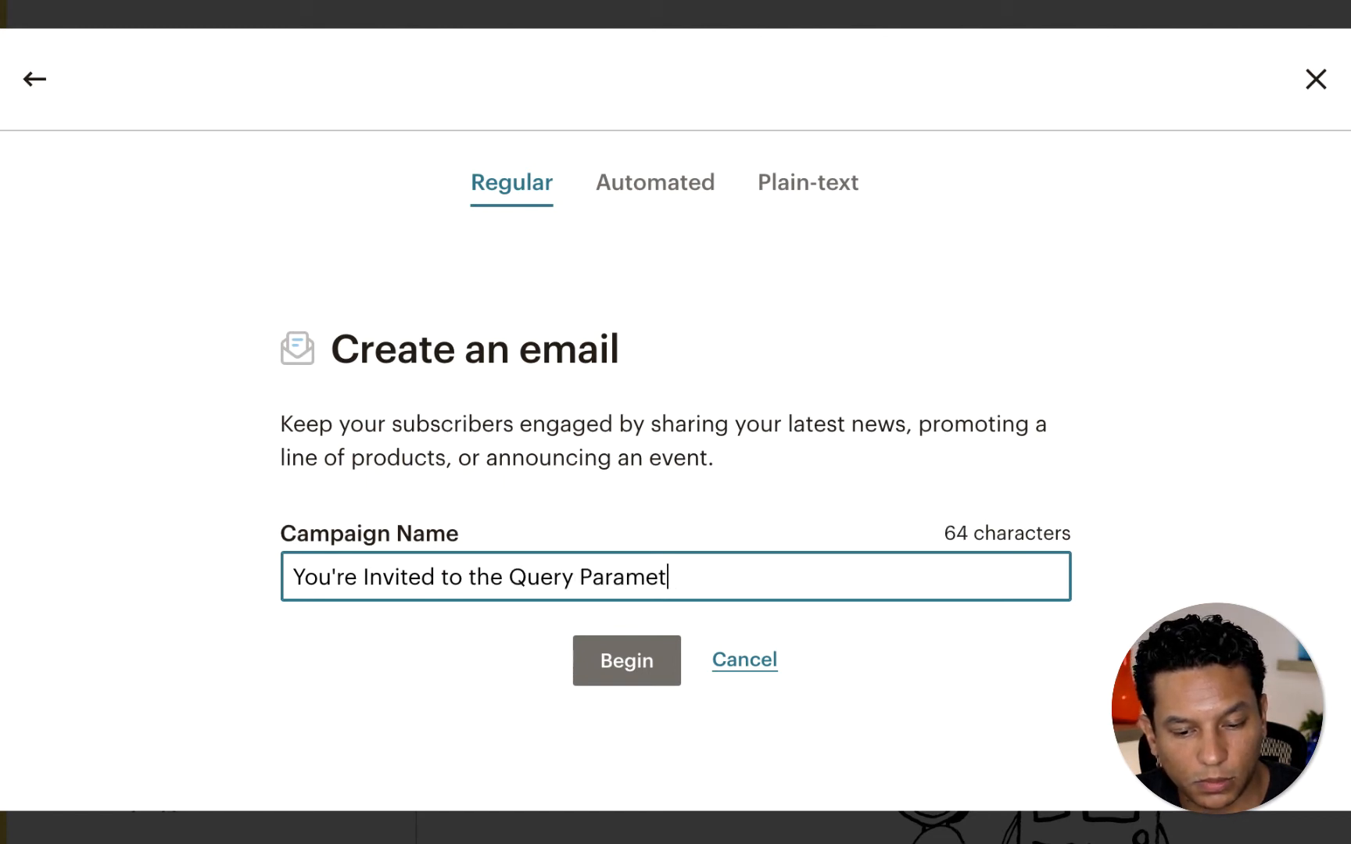
pyautogui.write('er Workshop')
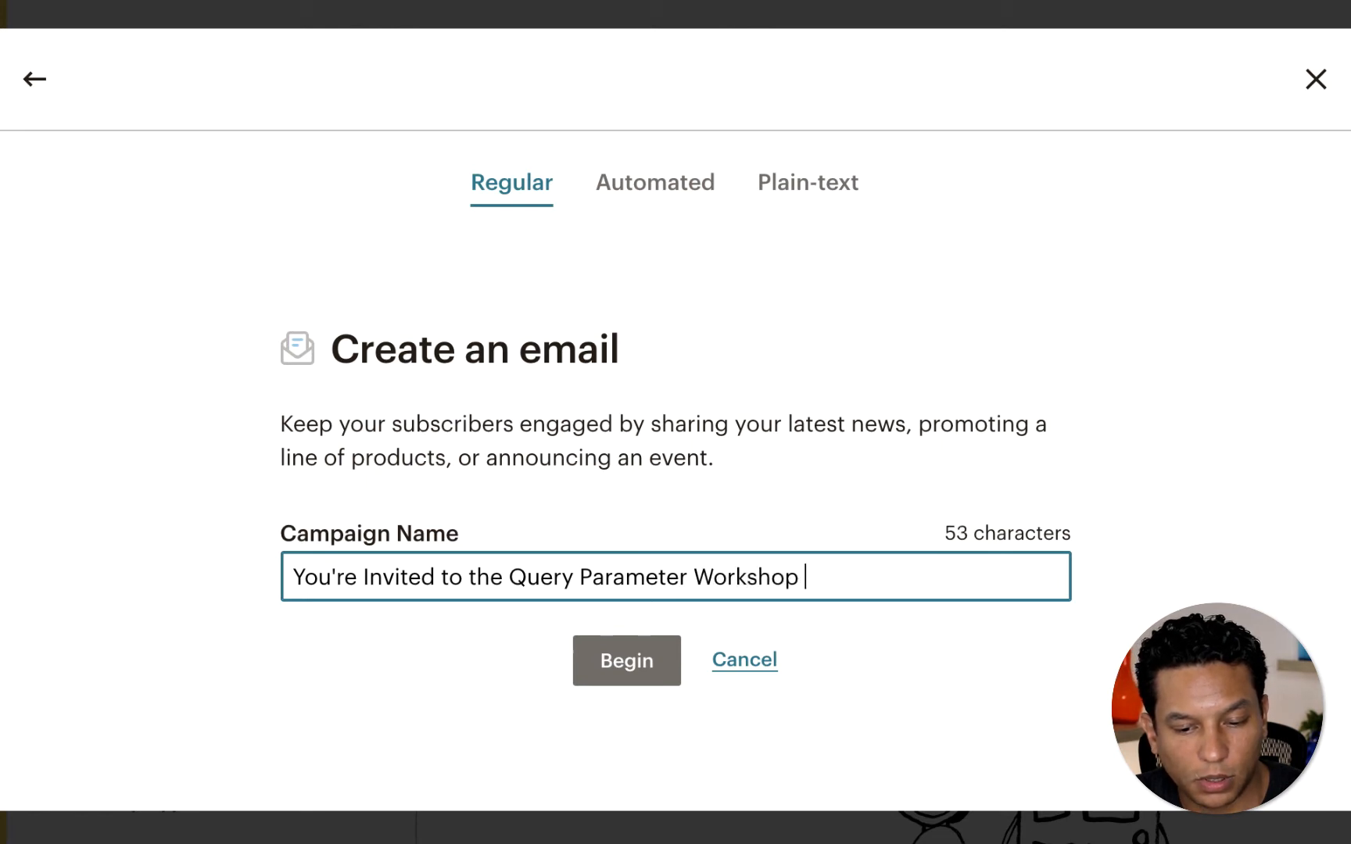
pyautogui.press('BackSpace')
pyautogui.write('! R')
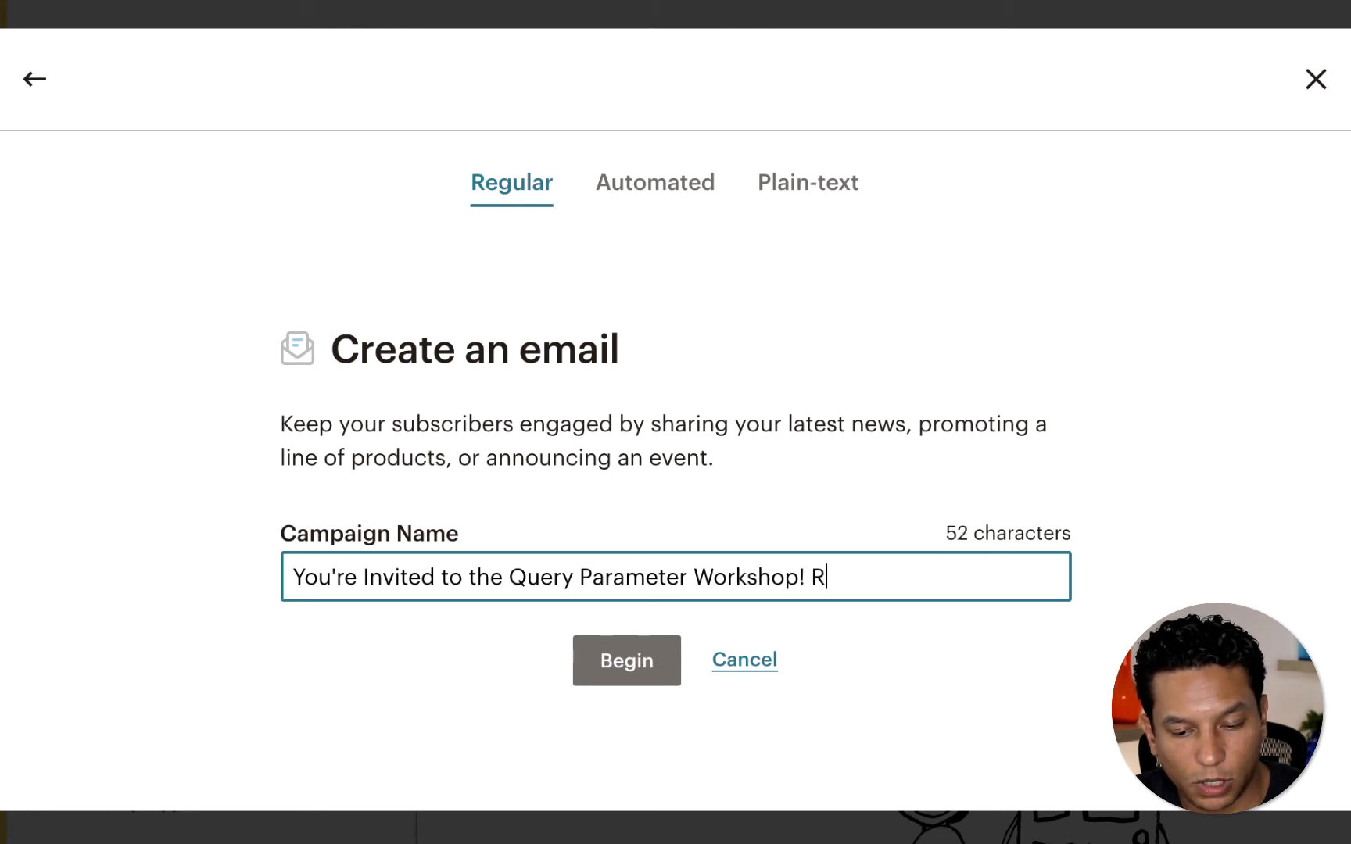
pyautogui.write('SVP Today!')
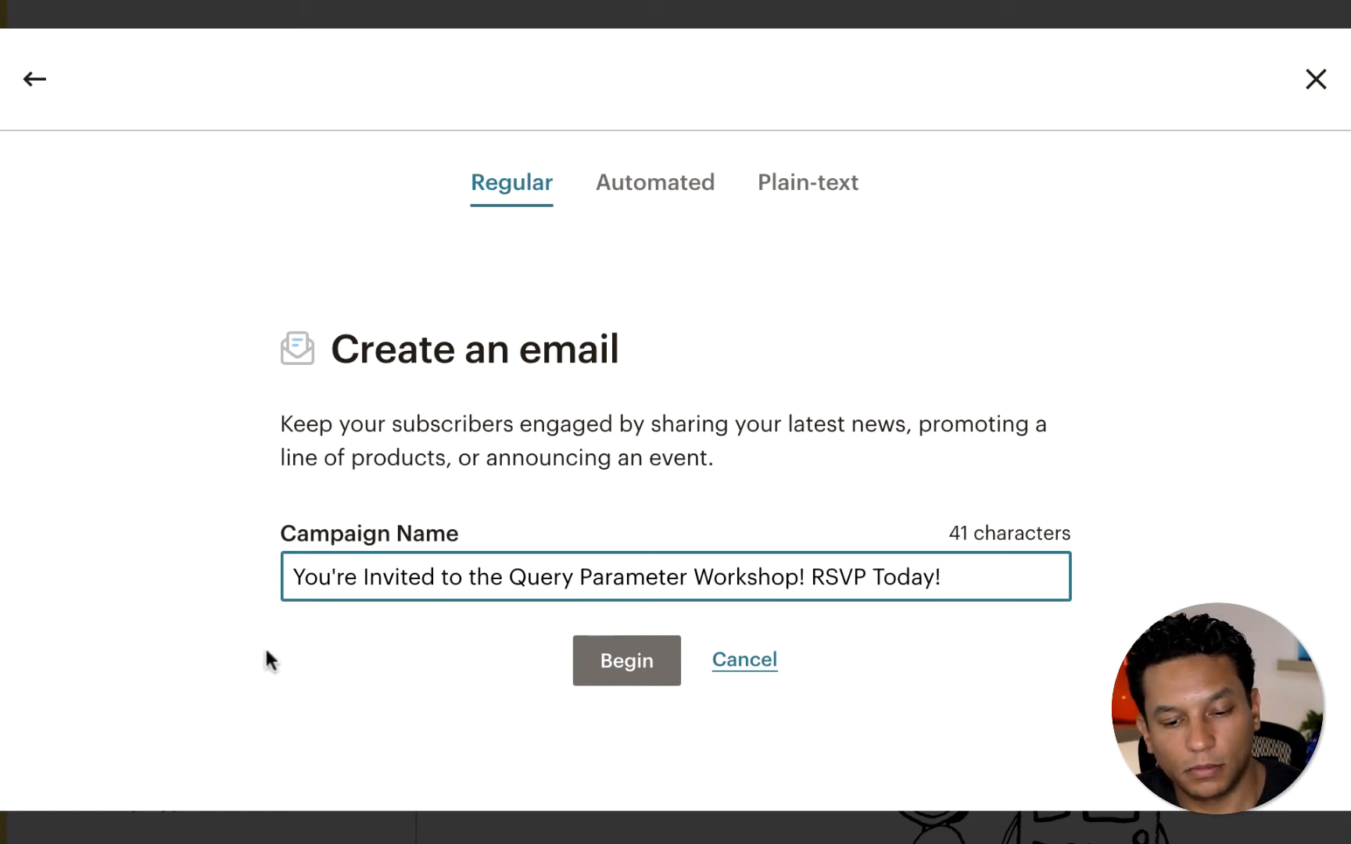
pyautogui.click(610, 660)
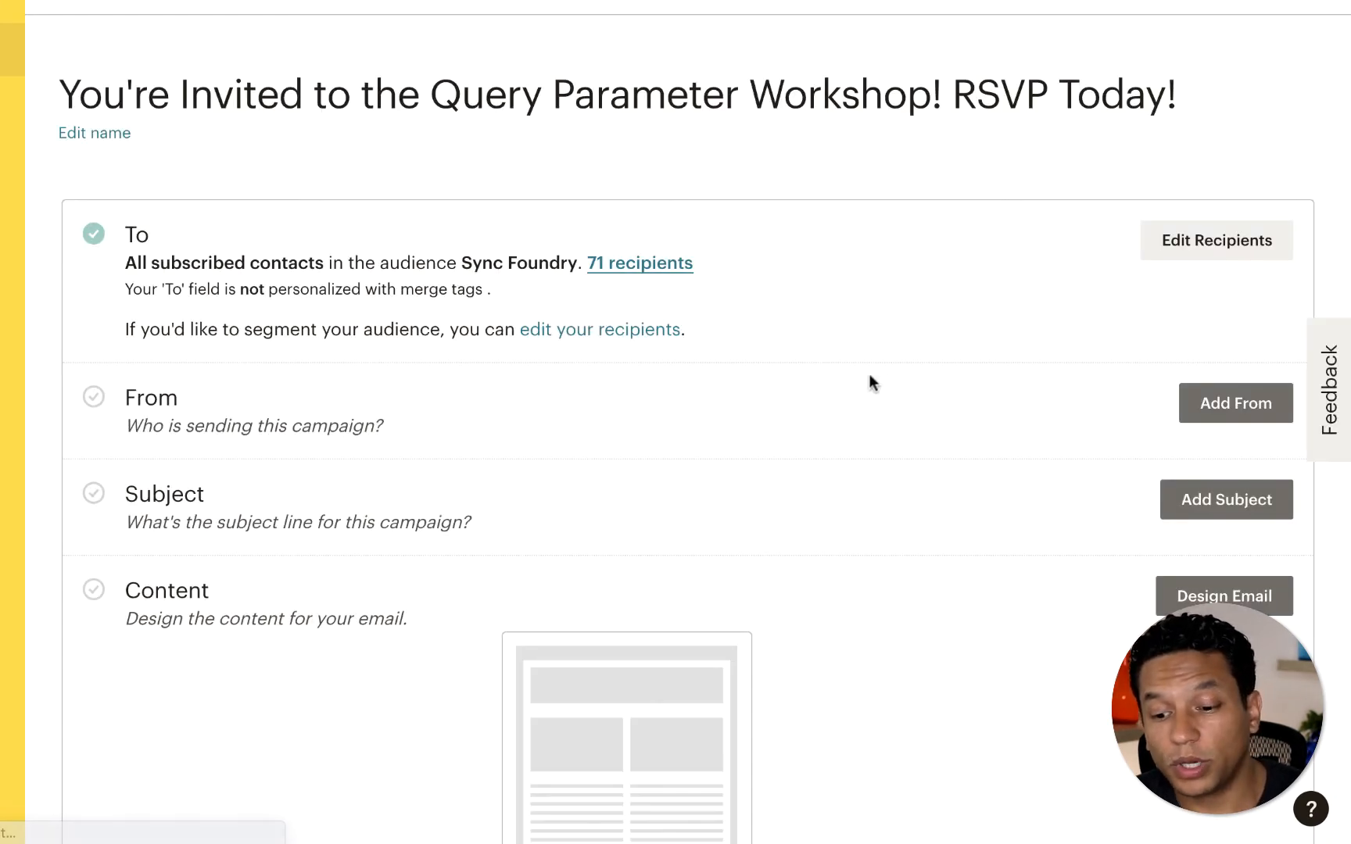
# Add the campaign's sender using the prefilled name and email address.
pyautogui.click(1203, 403)
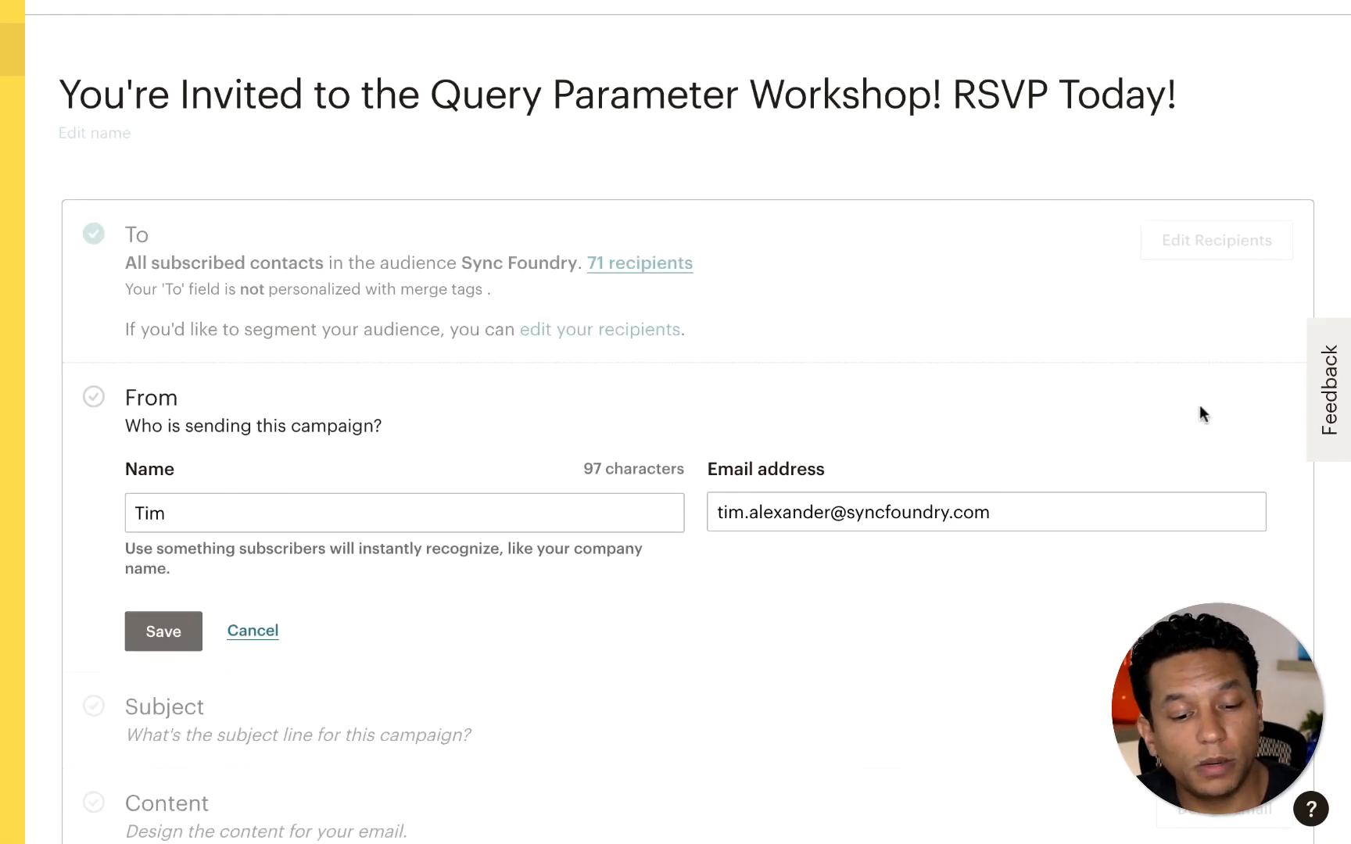
pyautogui.click(159, 655)
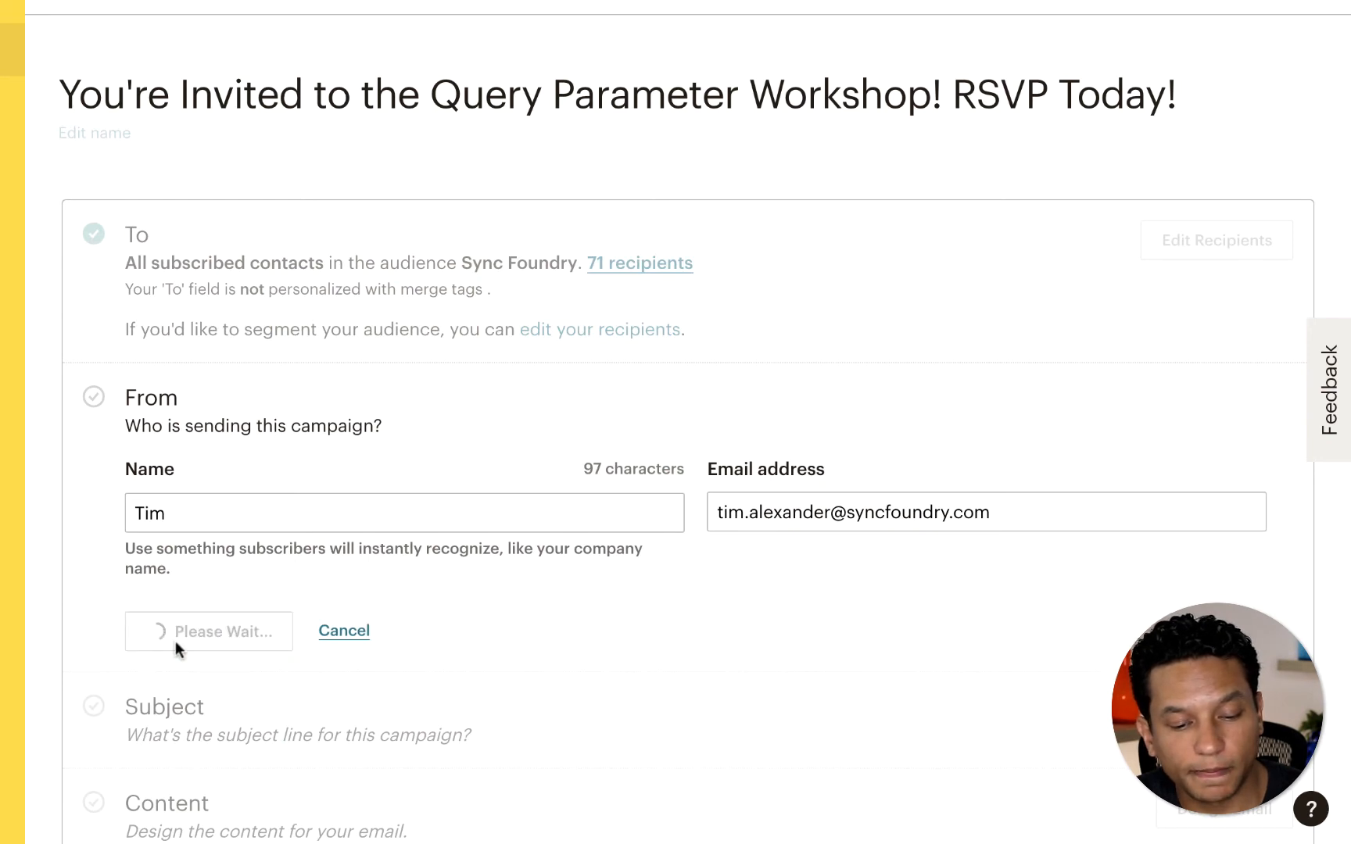
# Copy the campaign title "You're Invited to the Query Parameter Workshop! RSVP Today!" into the email subject and save it.
pyautogui.click(1202, 501)
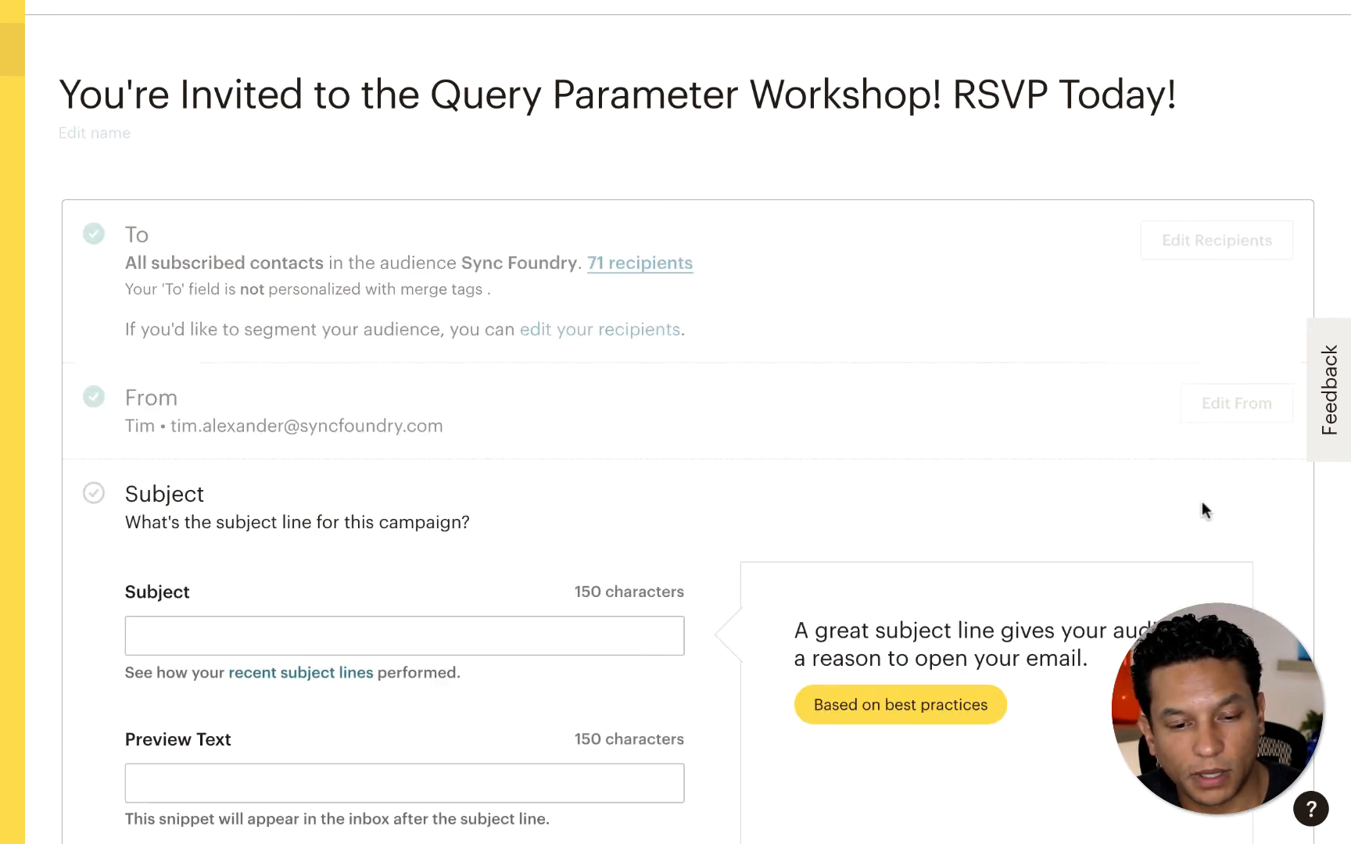
pyautogui.scroll(-2, 722, 485)
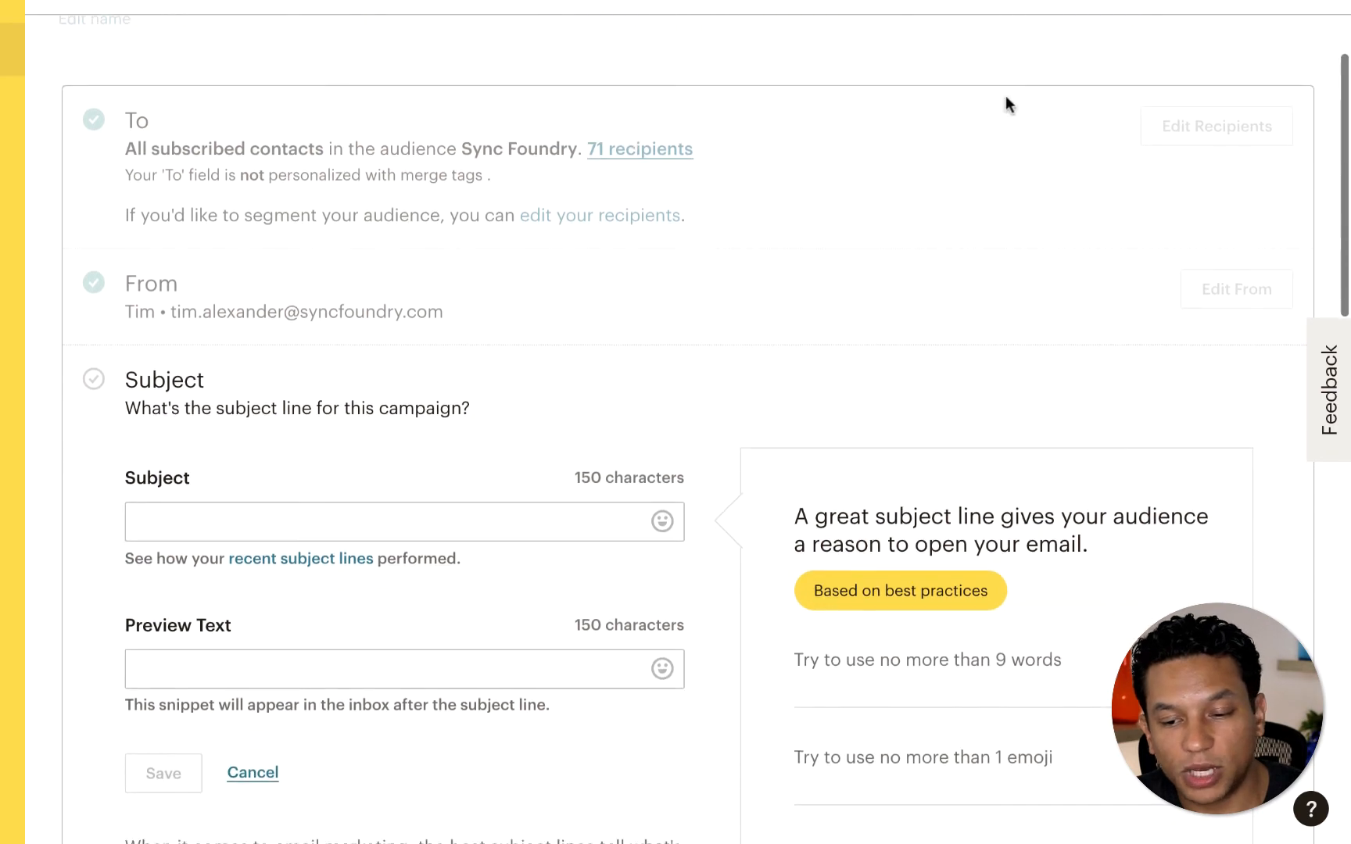
pyautogui.scroll(2, 1037, 123)
pyautogui.moveTo(1185, 98); pyautogui.dragTo(41, 116)
pyautogui.hotkey('ctrl', 'c')
pyautogui.scroll(-3, 299, 458)
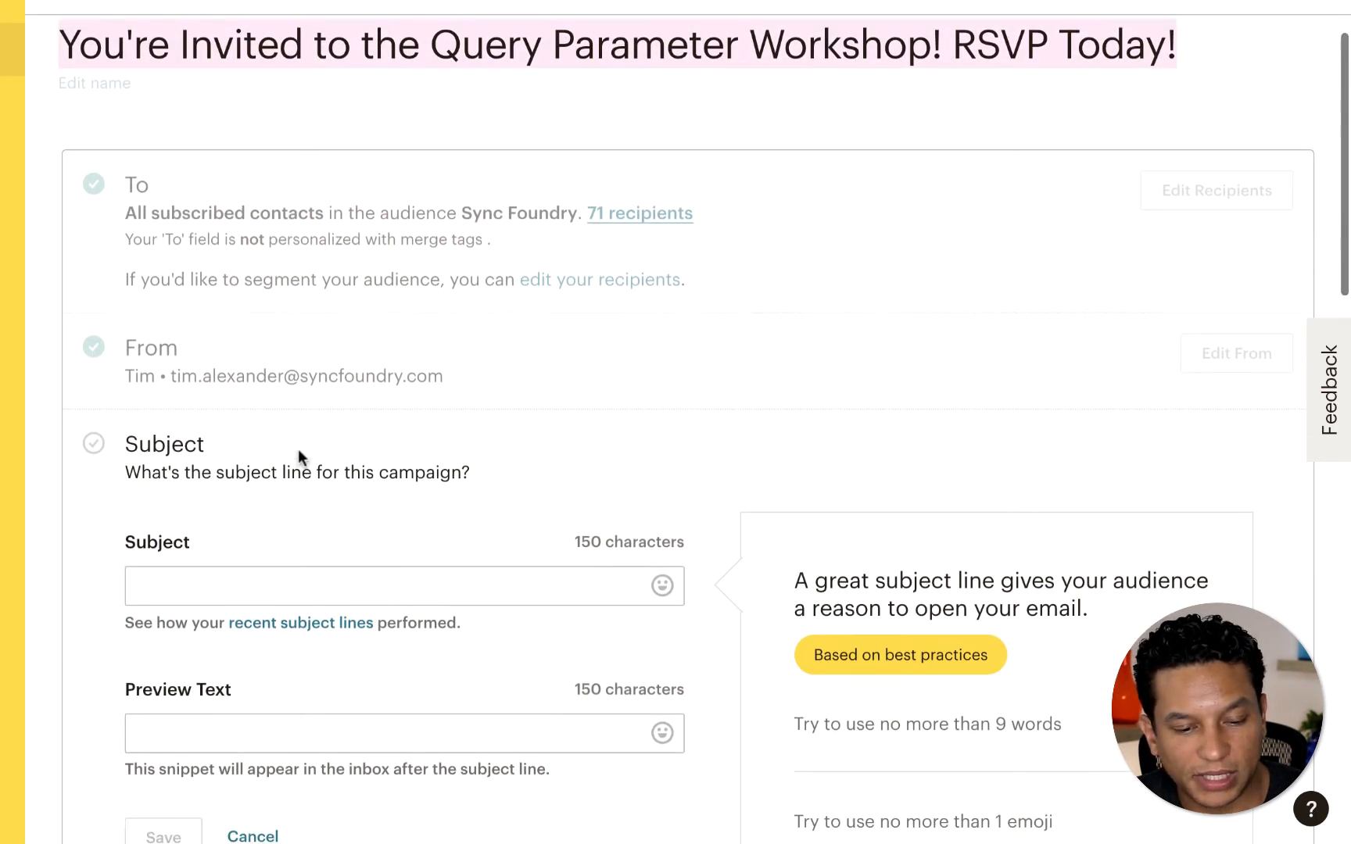
pyautogui.click(184, 413)
pyautogui.hotkey('ctrl', 'v')
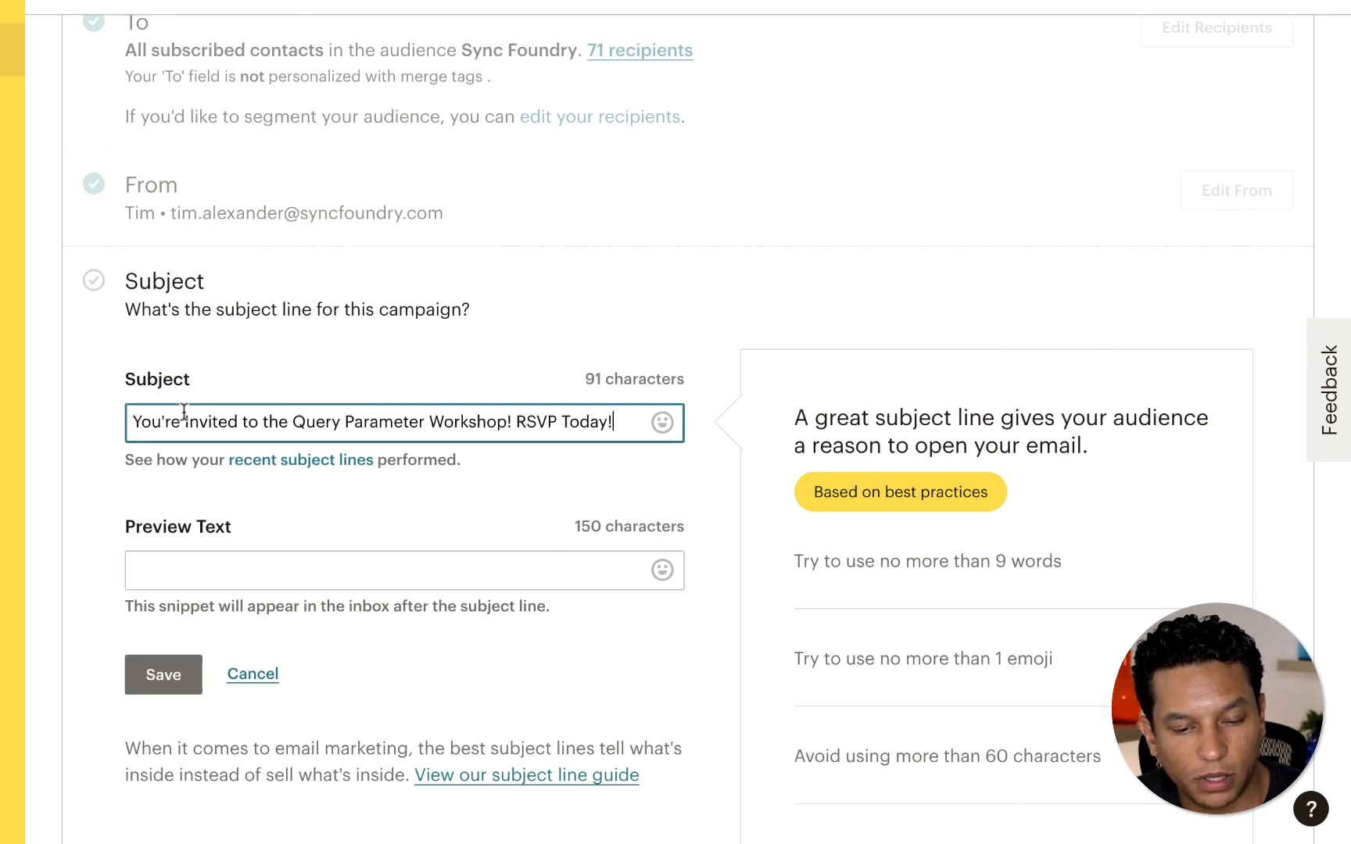
pyautogui.scroll(-3, 401, 495)
pyautogui.click(160, 466)
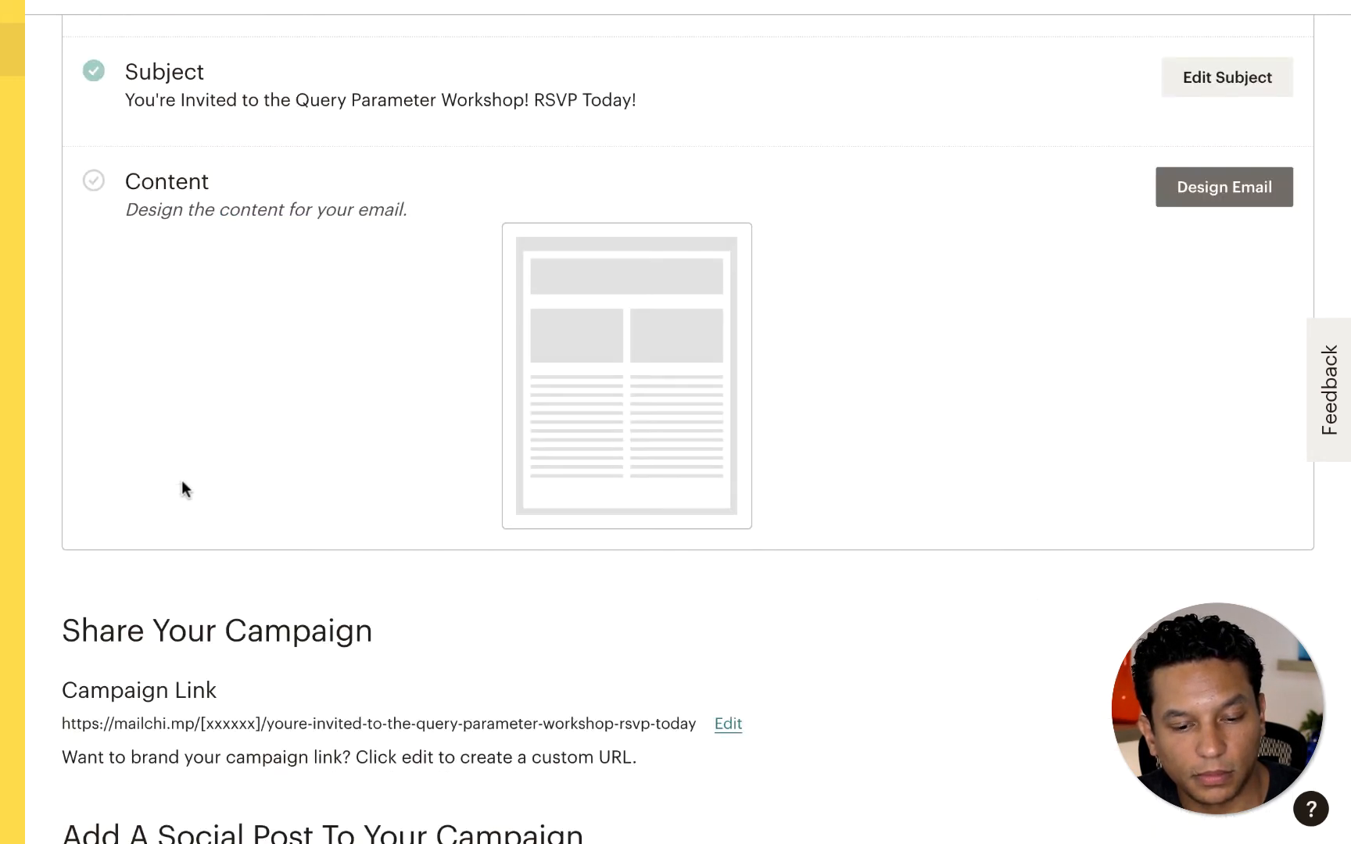
pyautogui.scroll(-3, 182, 482)
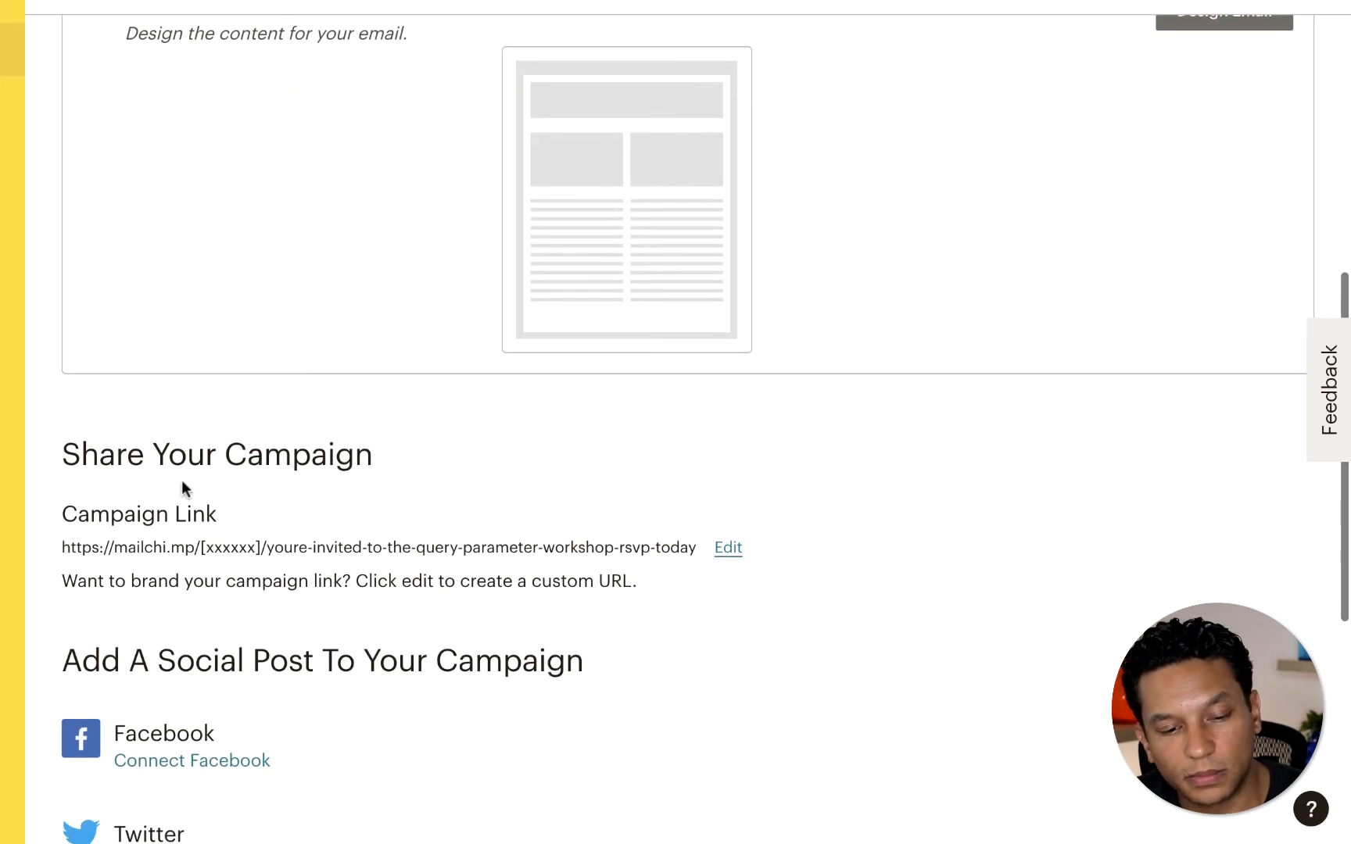
# Start designing the email content from the saved template "Sync Foundry Workshop Invite".
pyautogui.scroll(2, 182, 483)
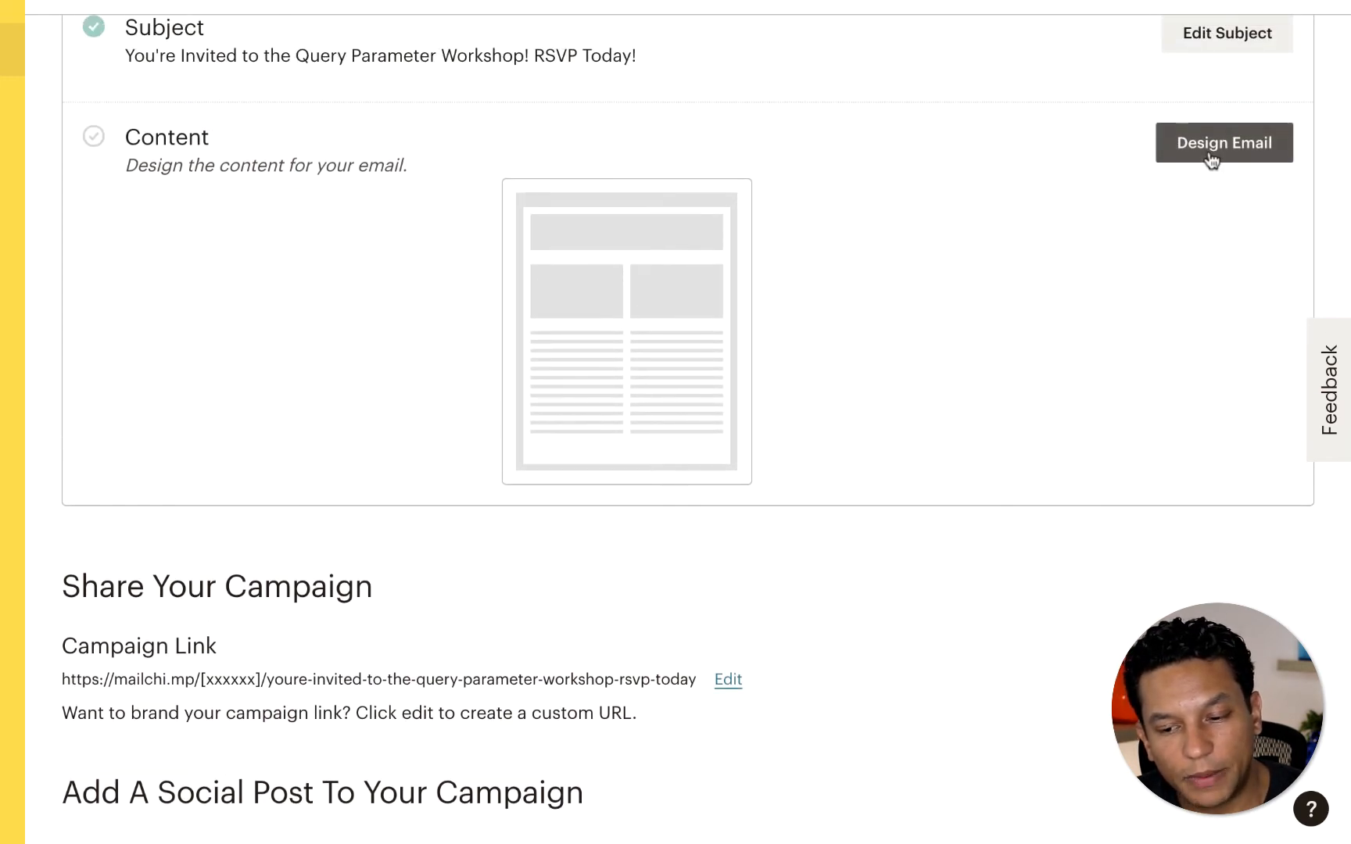
pyautogui.click(1210, 154)
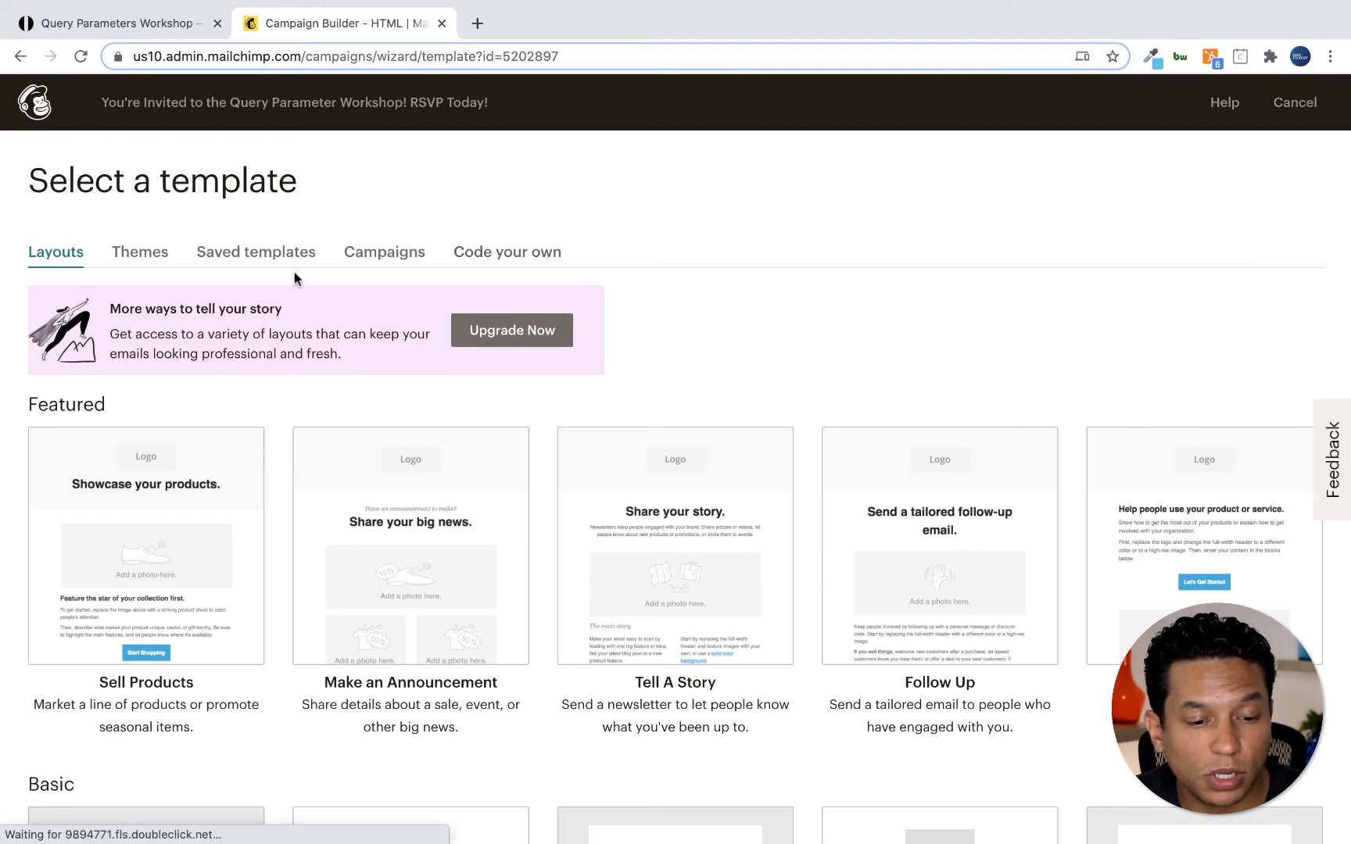
pyautogui.click(270, 259)
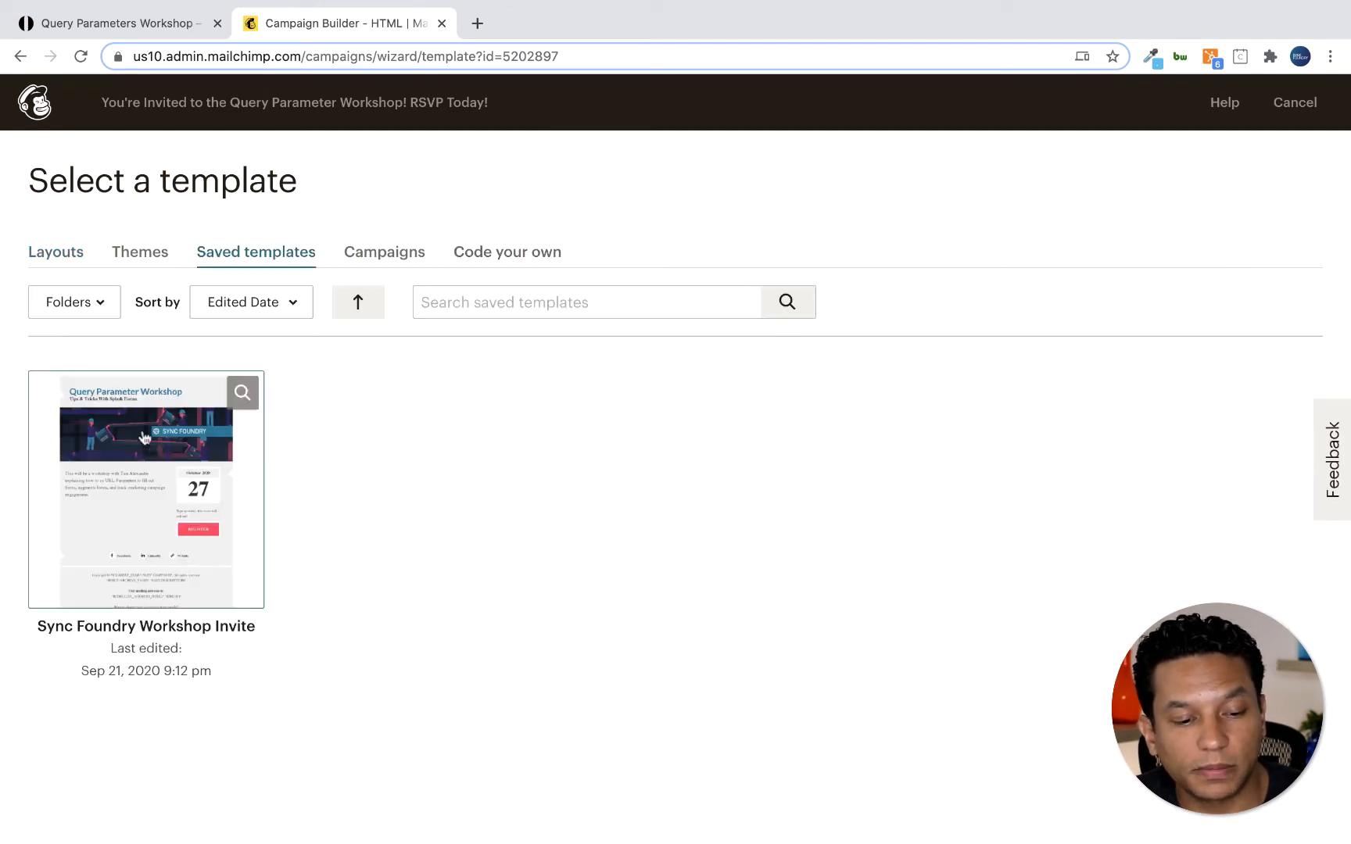
pyautogui.click(120, 495)
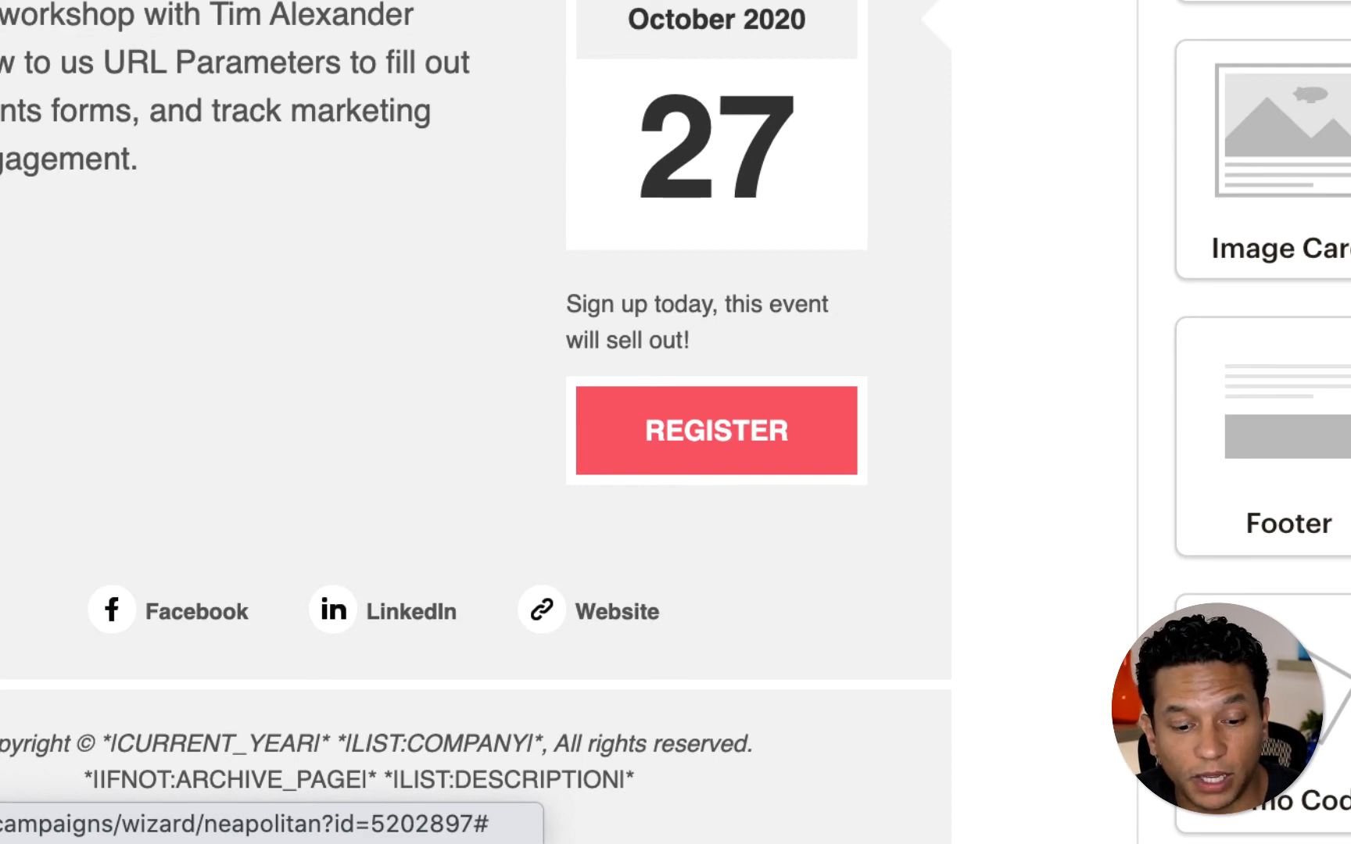
# Copy the event page link from Splash and set it as the web address of the REGISTER button in the Mailchimp email.
pyautogui.moveTo(618, 487)
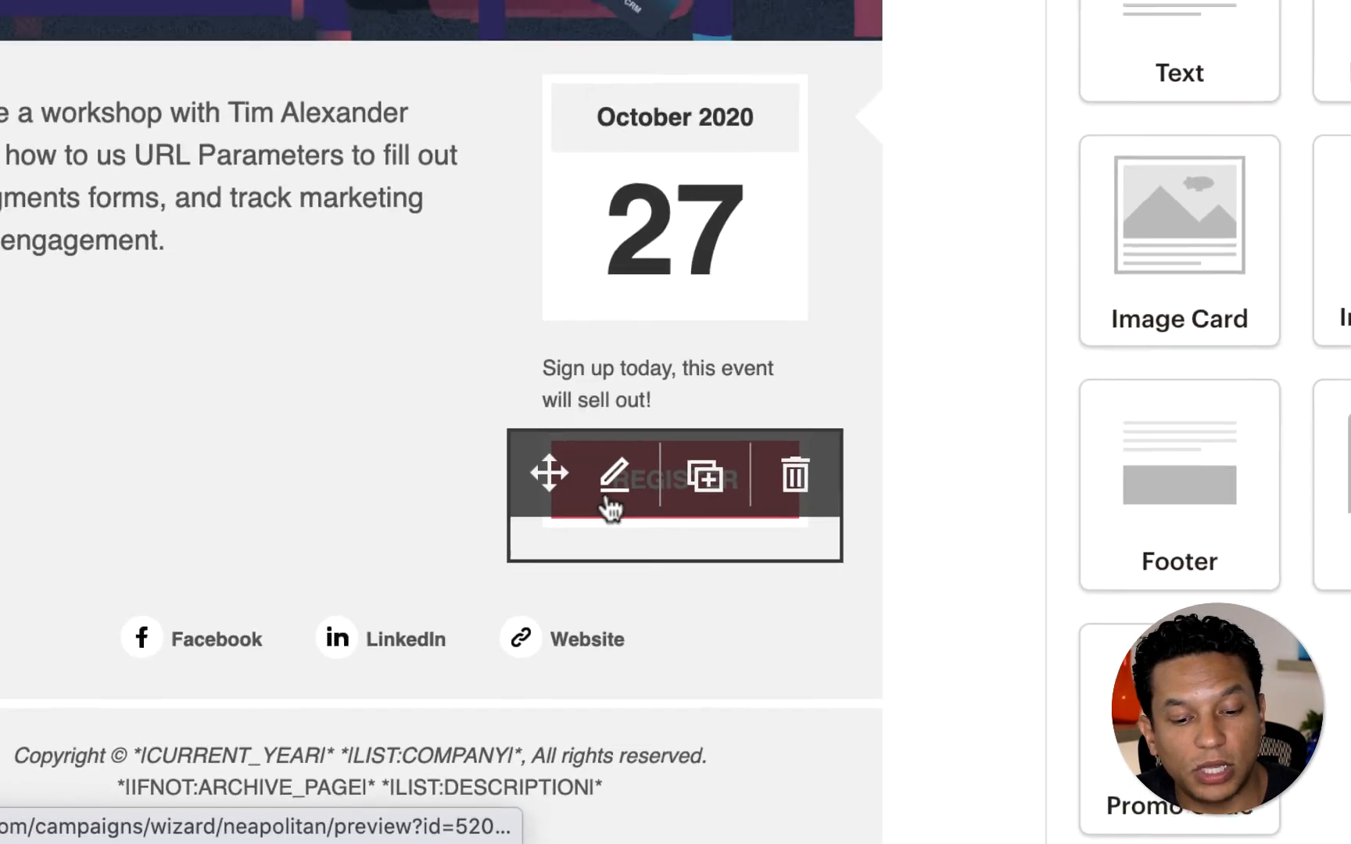
pyautogui.click(641, 457)
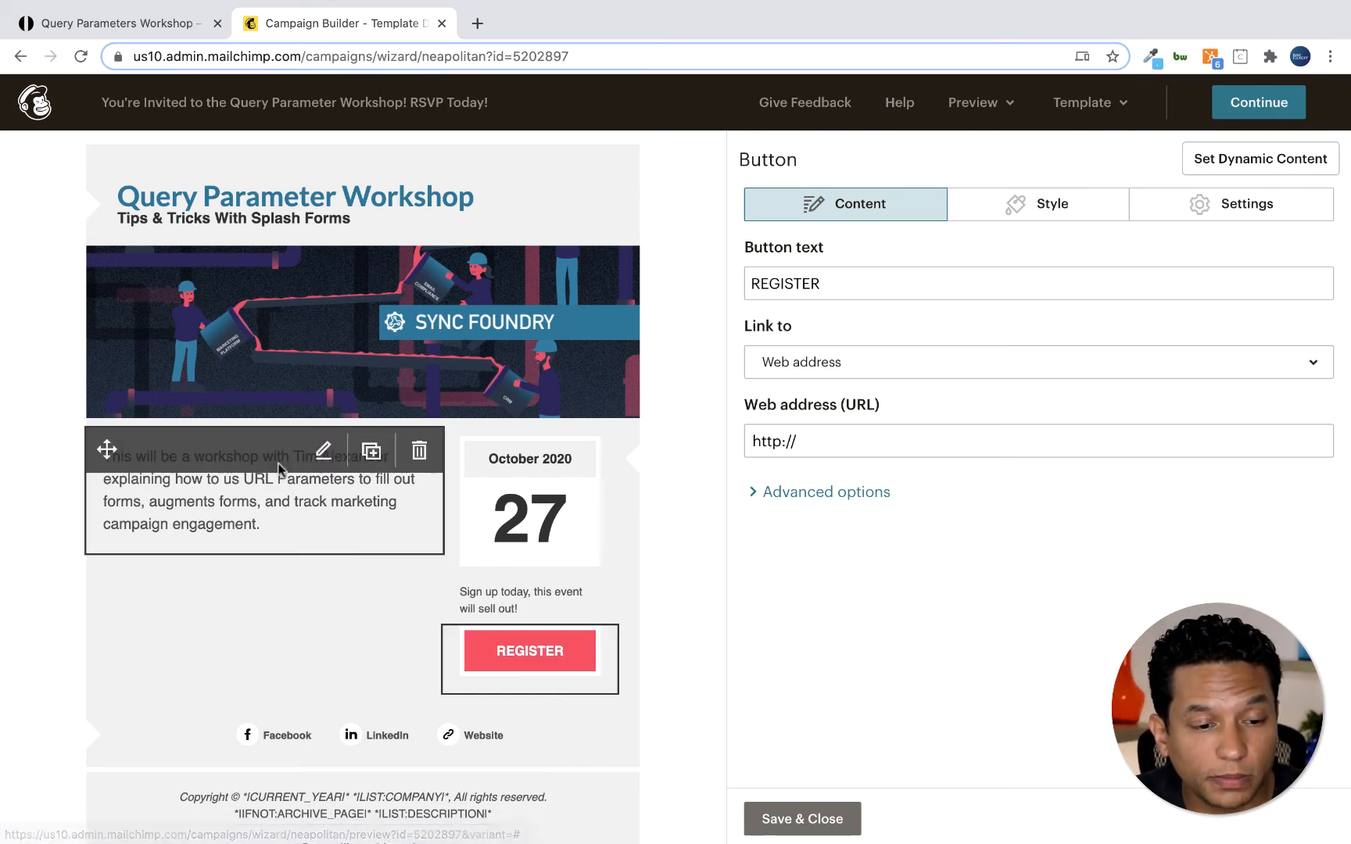
pyautogui.click(146, 25)
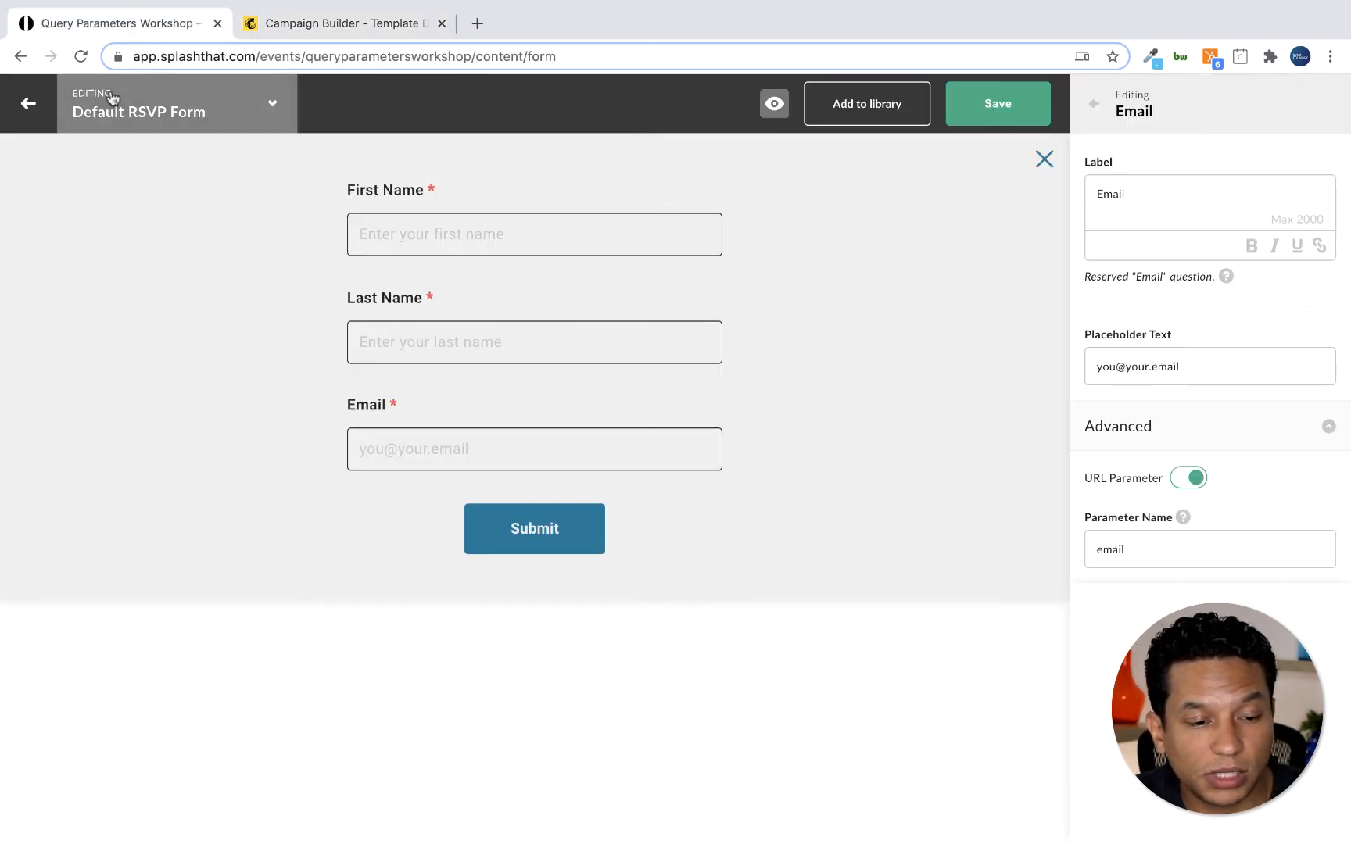
pyautogui.click(27, 104)
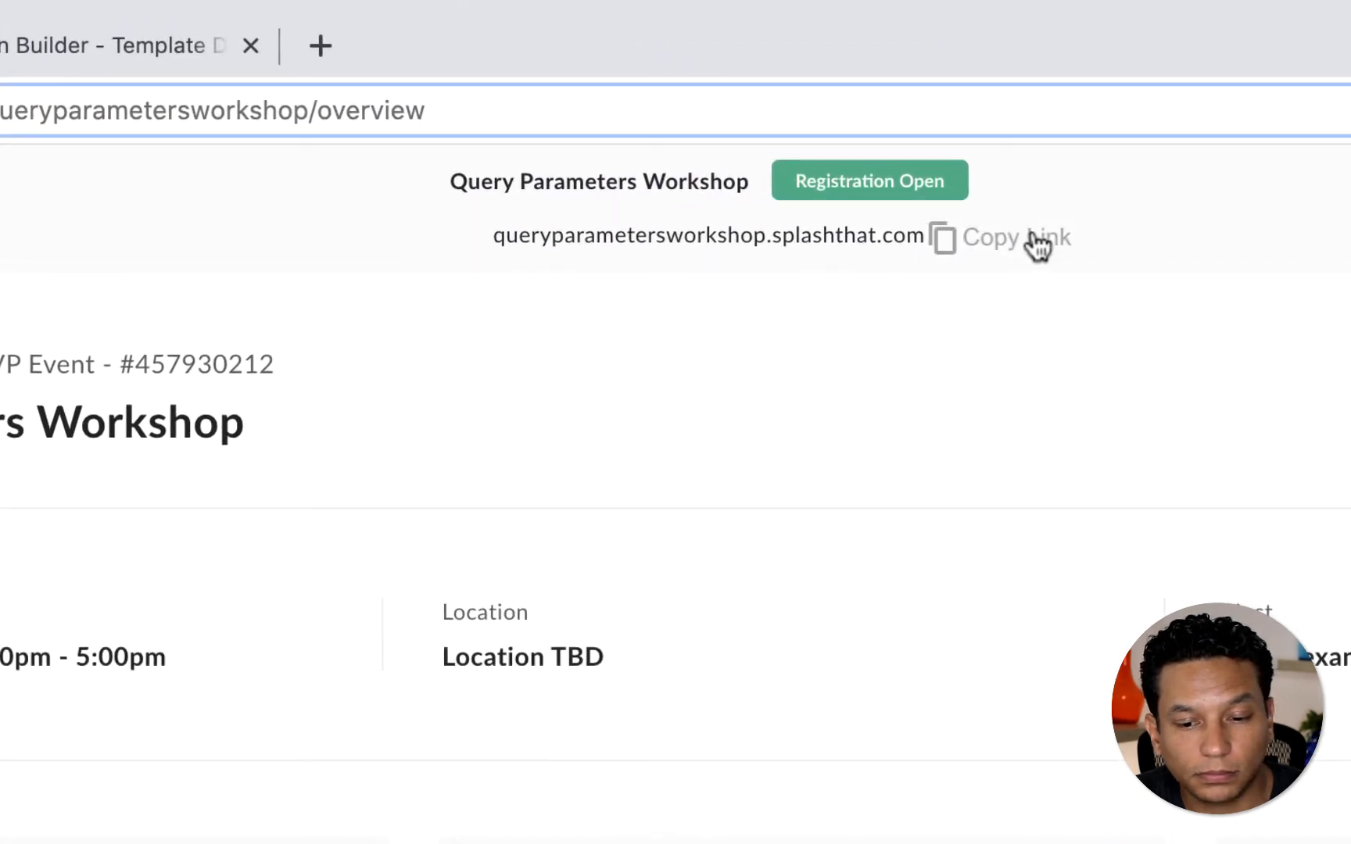
pyautogui.click(989, 237)
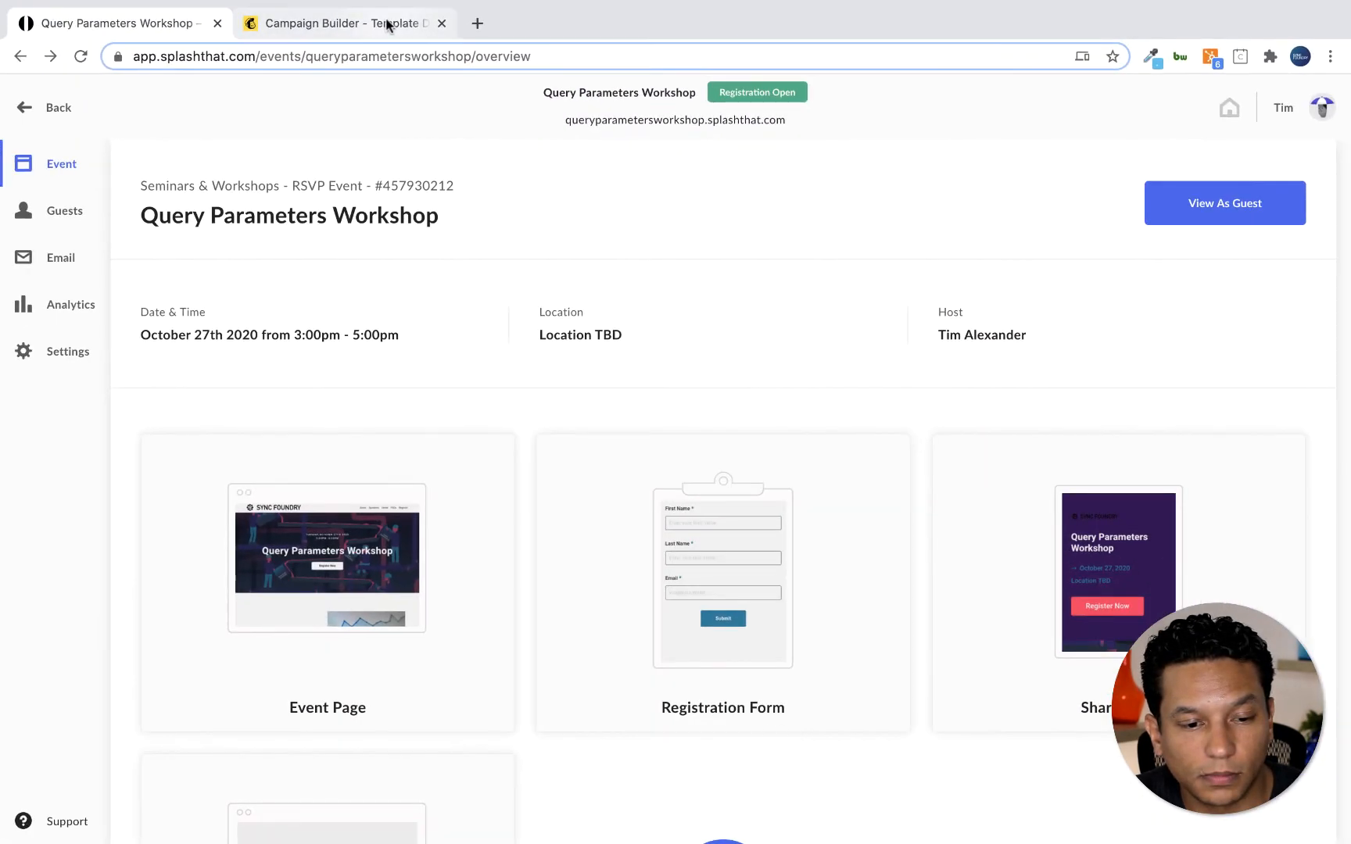
pyautogui.click(344, 29)
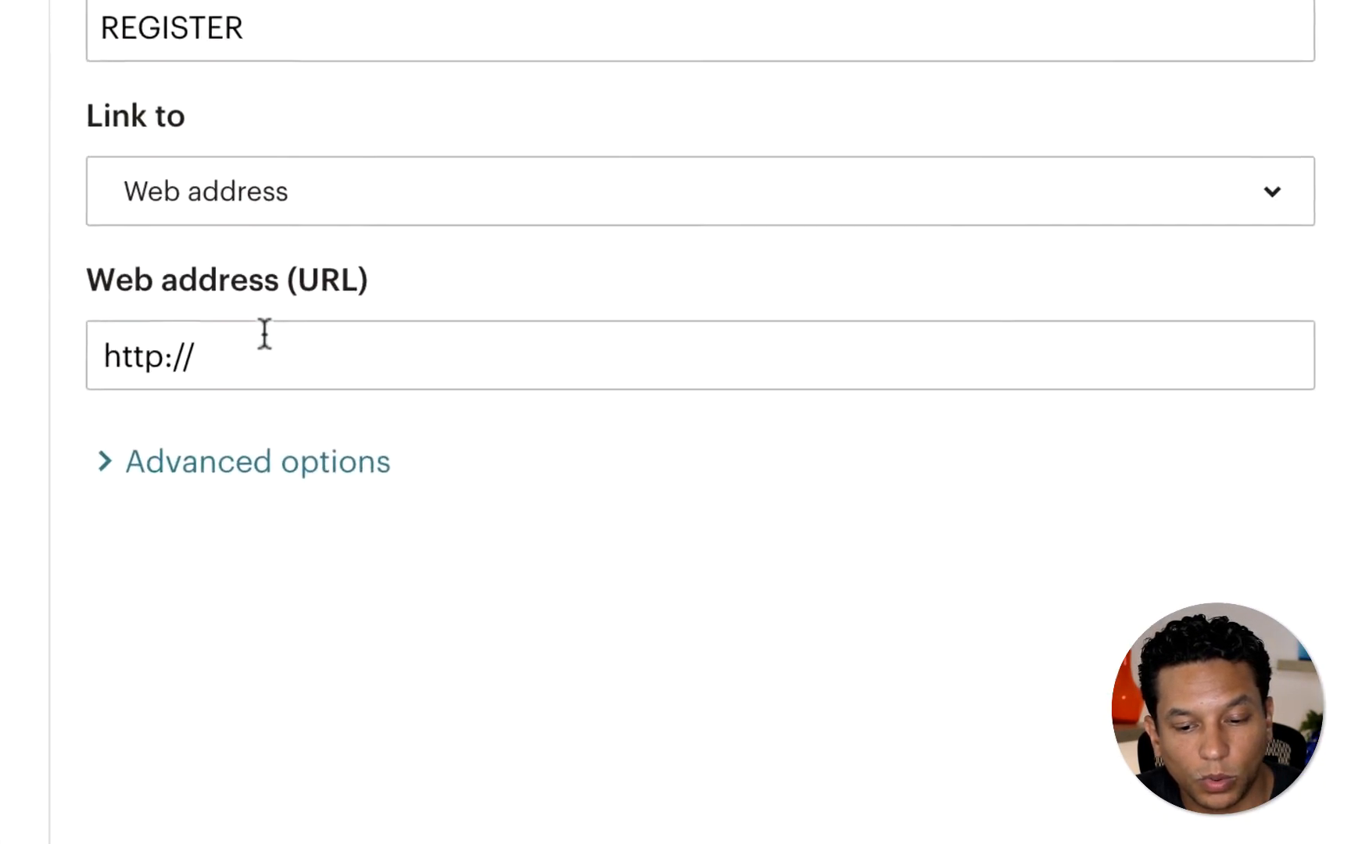
pyautogui.click(265, 335)
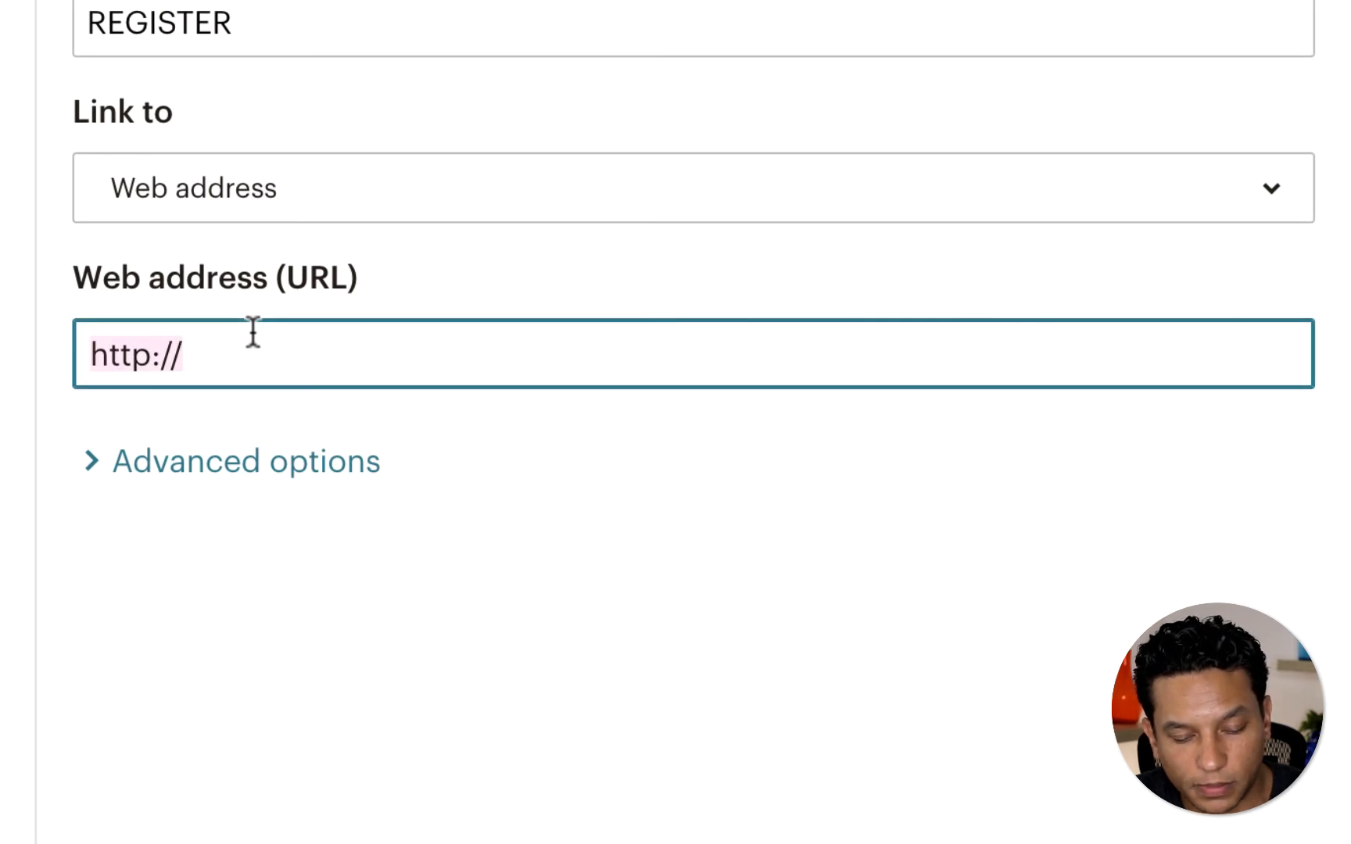
pyautogui.write('https://queryparametersworkshop.splashthat.com')
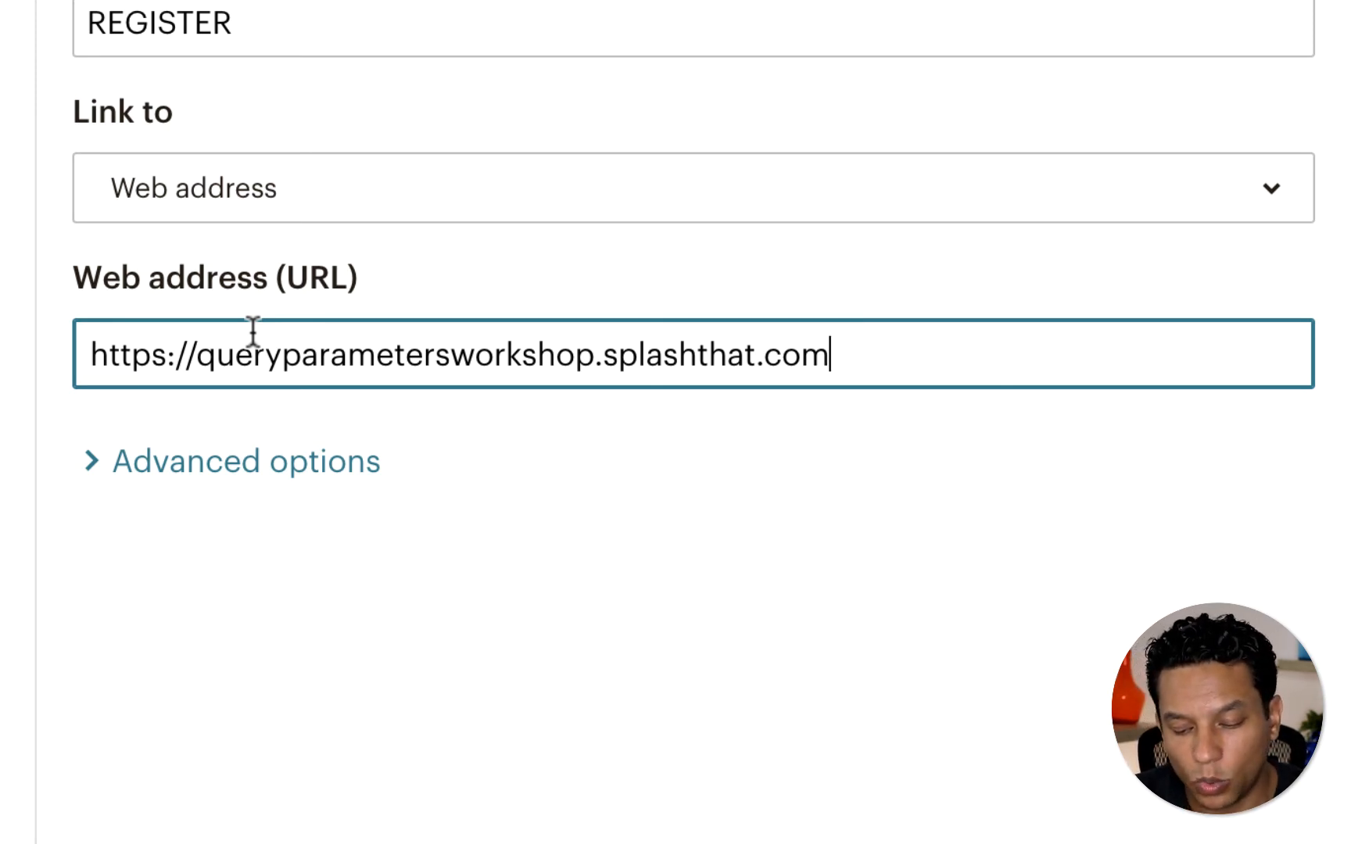
# Append the first-name query parameter "?first_name=*|FNAME|*" to the REGISTER button's web address.
pyautogui.write('?')
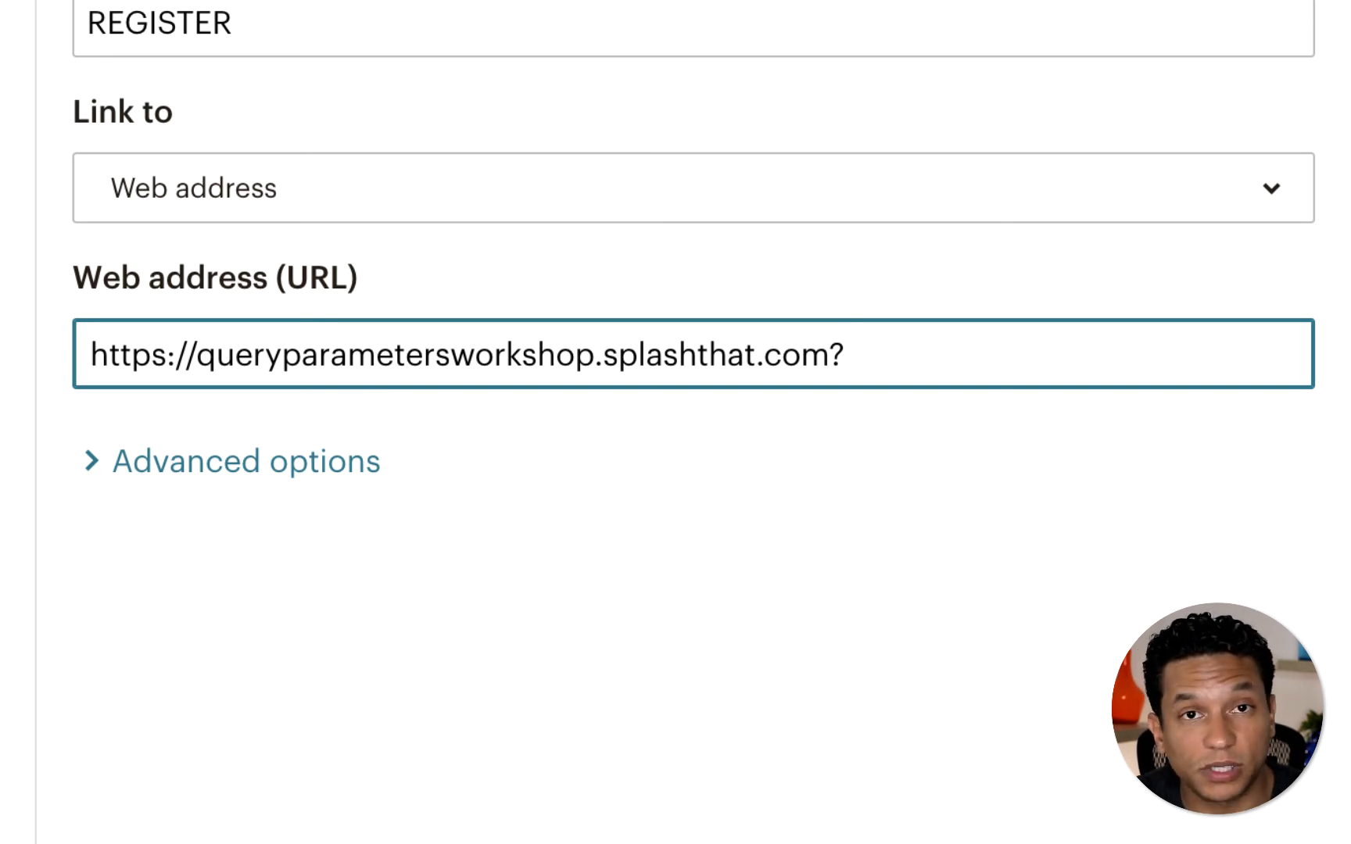
pyautogui.write('first_')
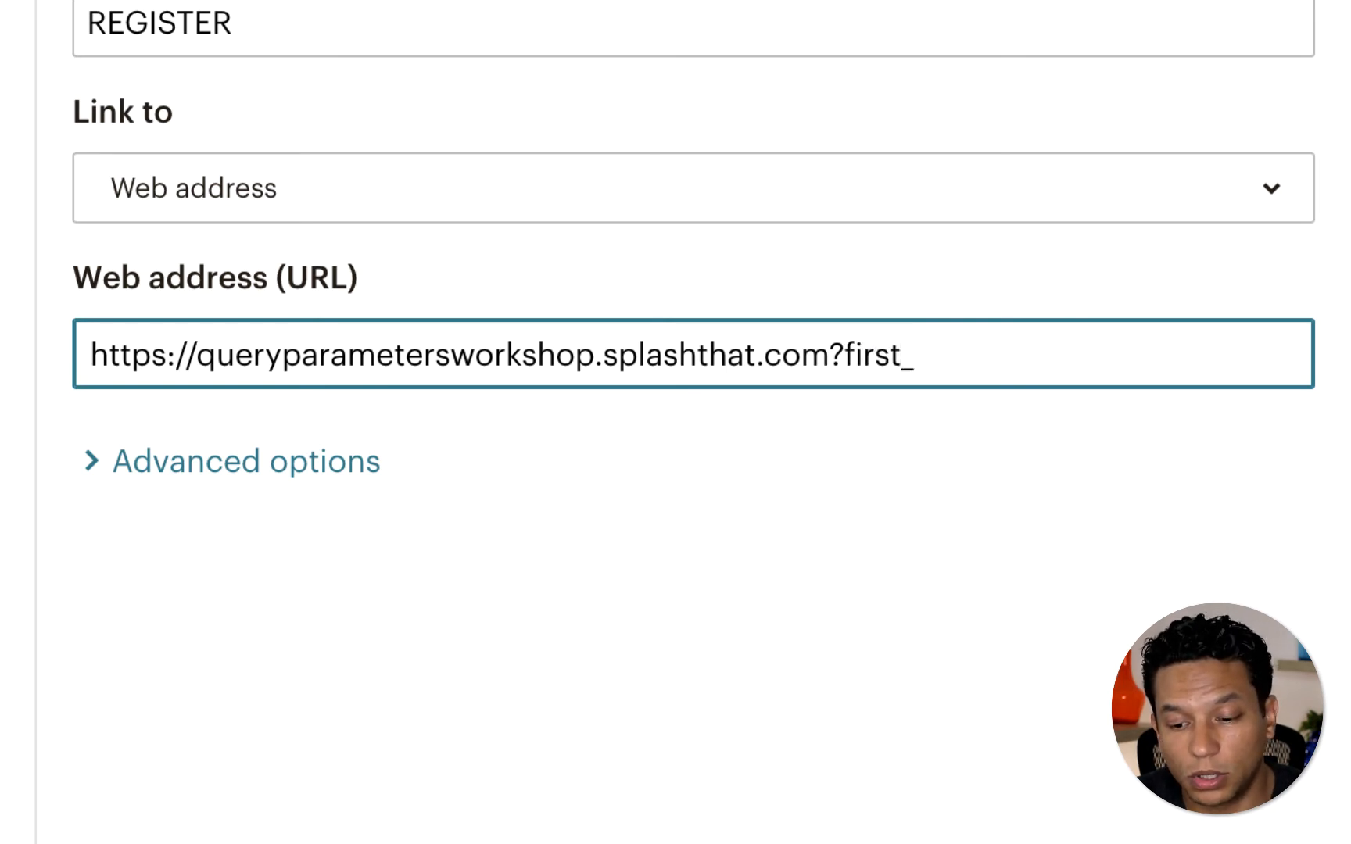
pyautogui.write('name')
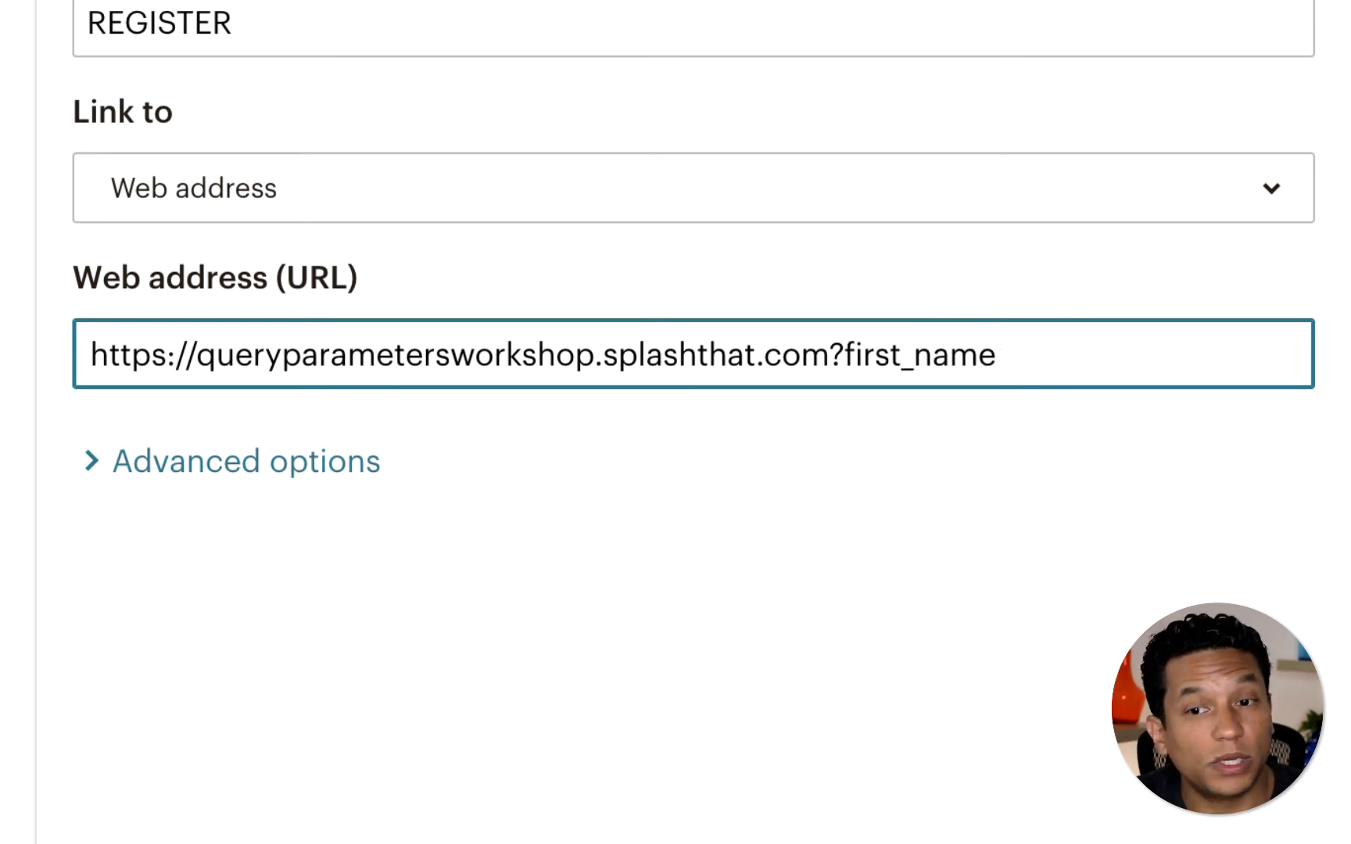
pyautogui.write('=')
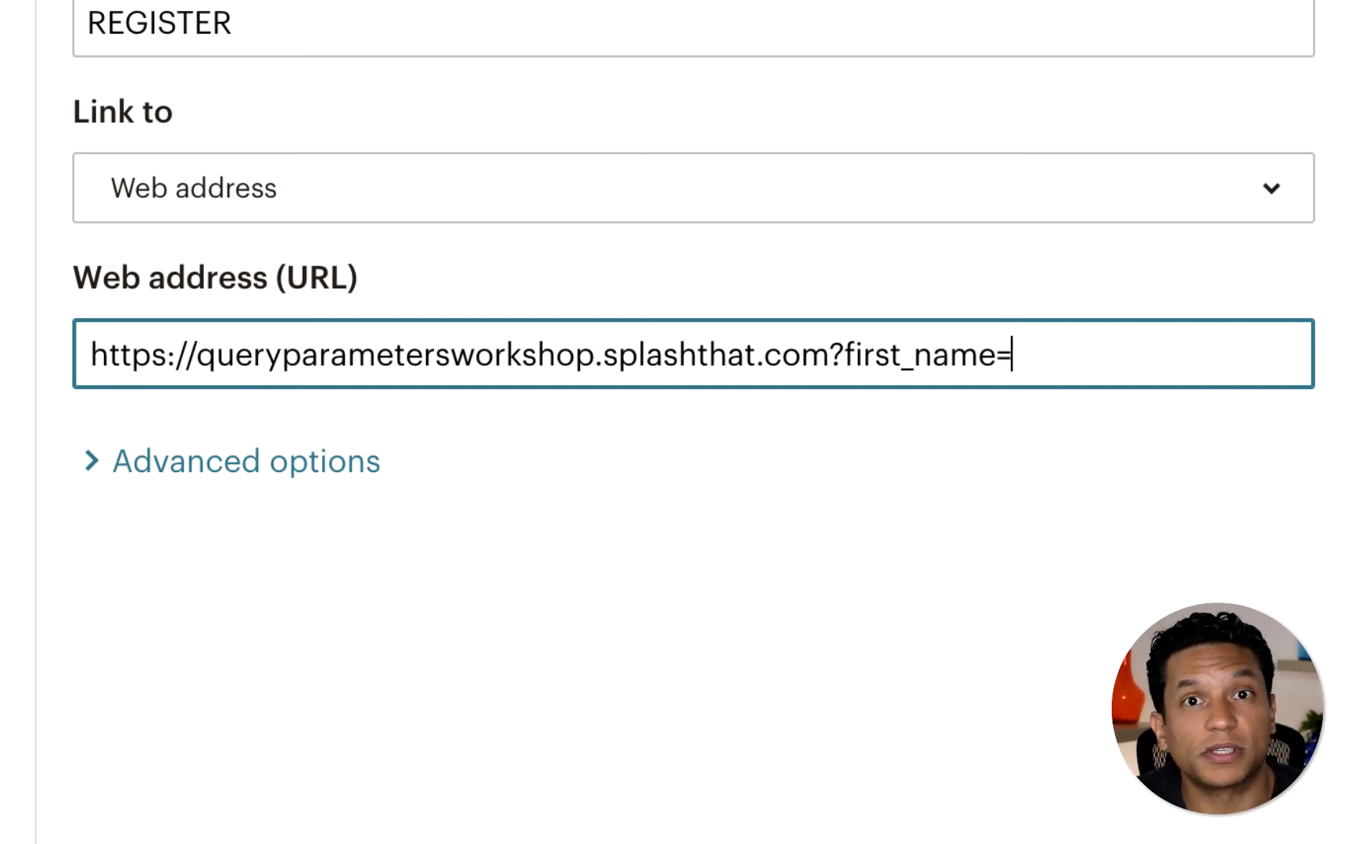
pyautogui.write('*|')
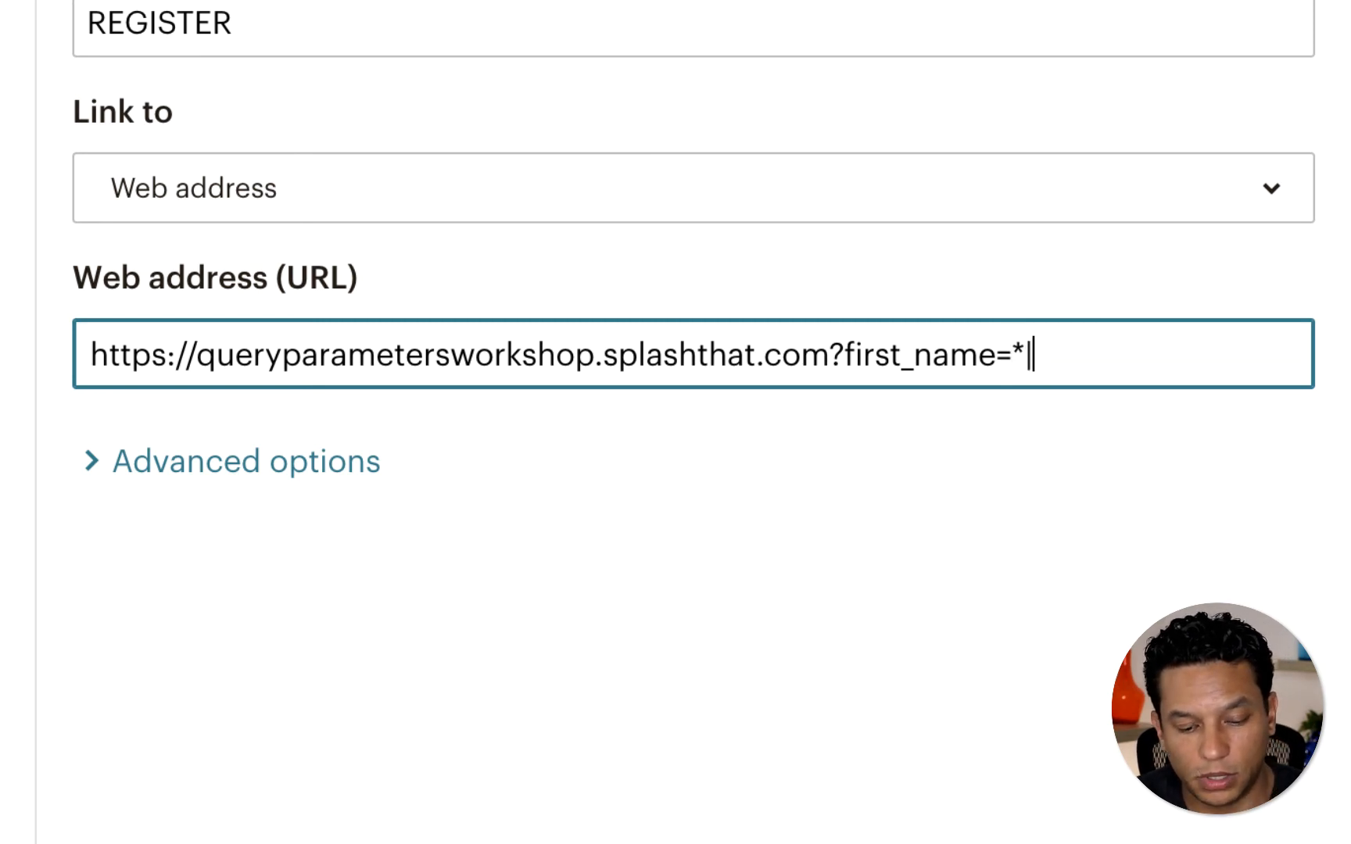
pyautogui.write('FNAME')
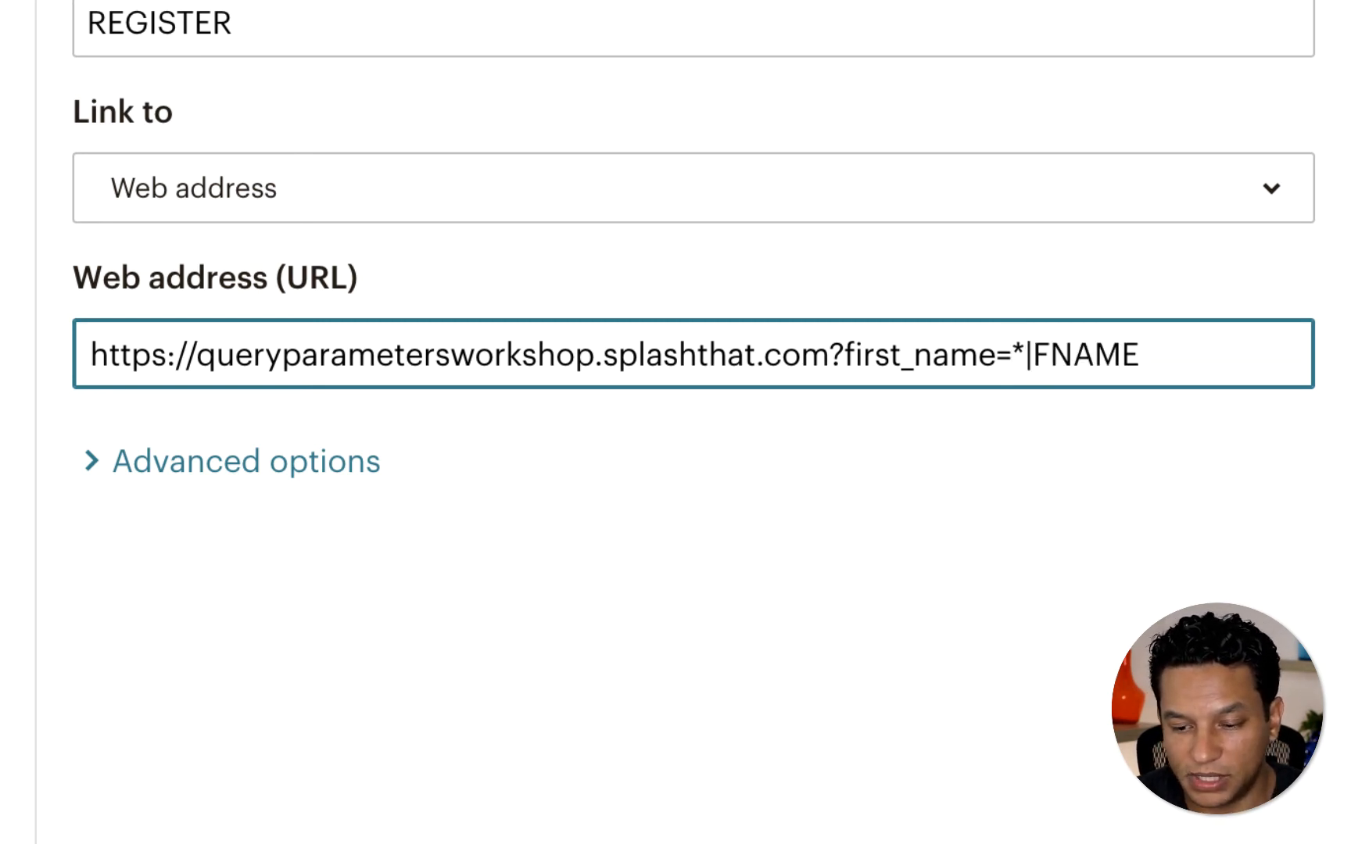
pyautogui.write('|*')
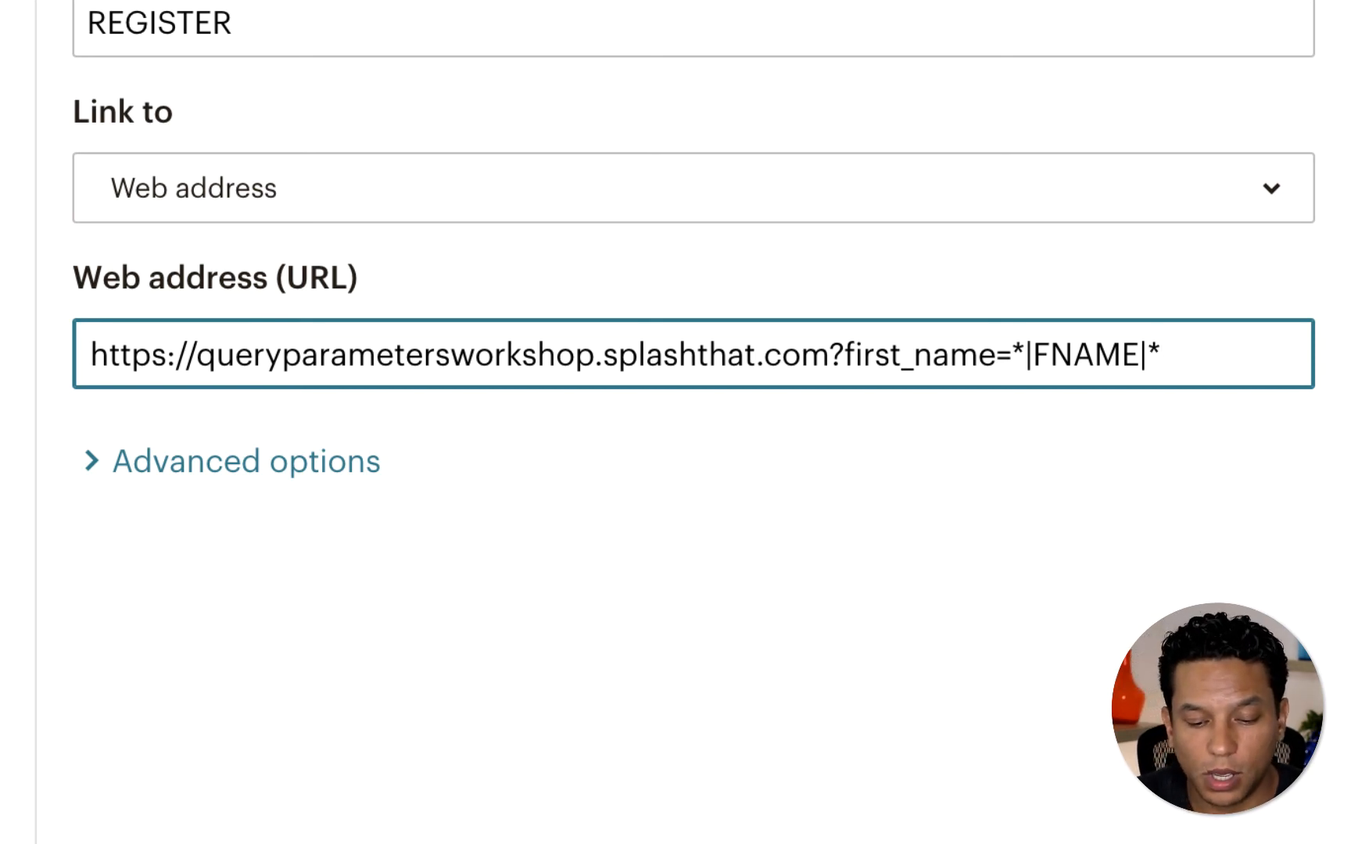
# Append the last-name query parameter "&last_name=*|LNAME|*" to the REGISTER button's web address.
pyautogui.write('&')
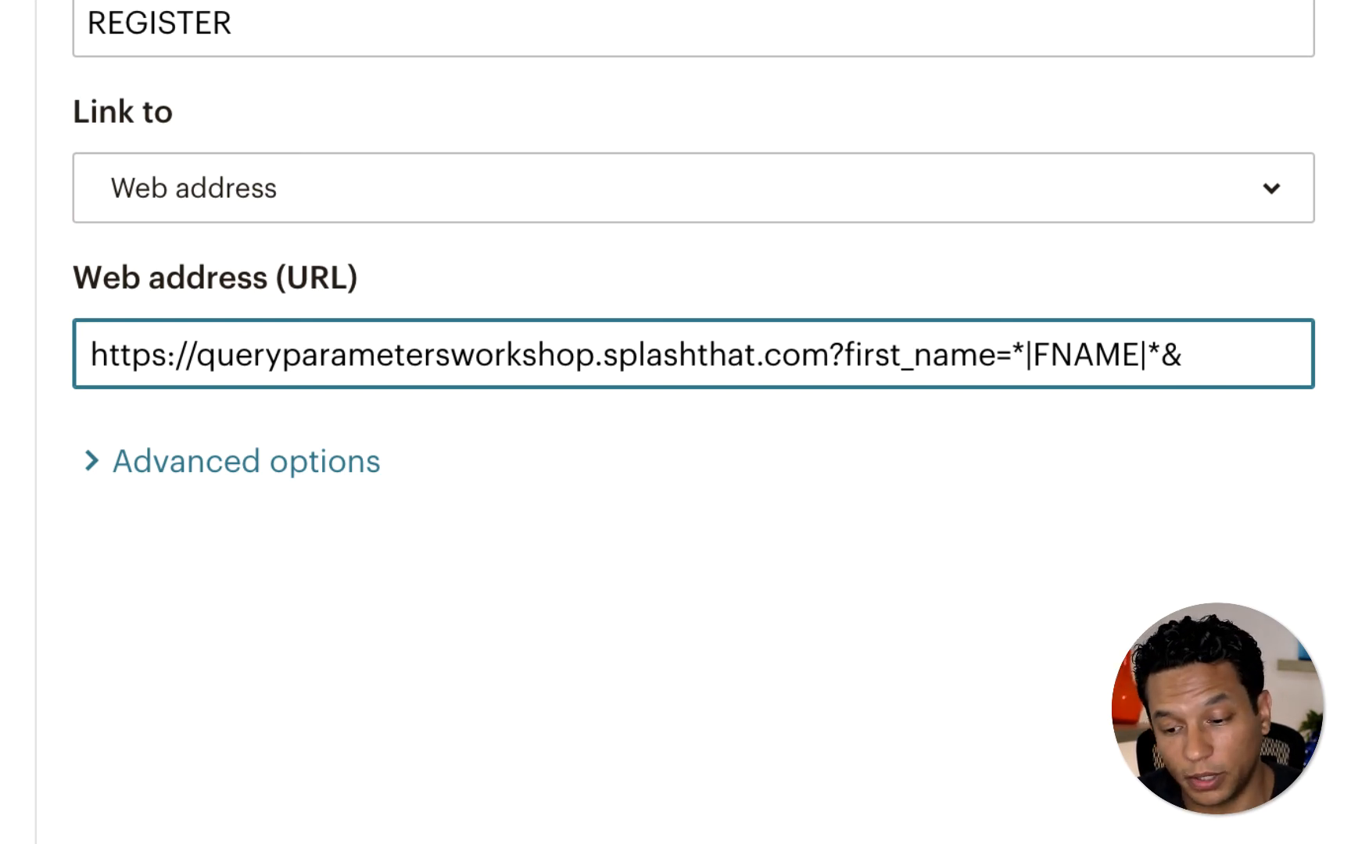
pyautogui.write('last_name')
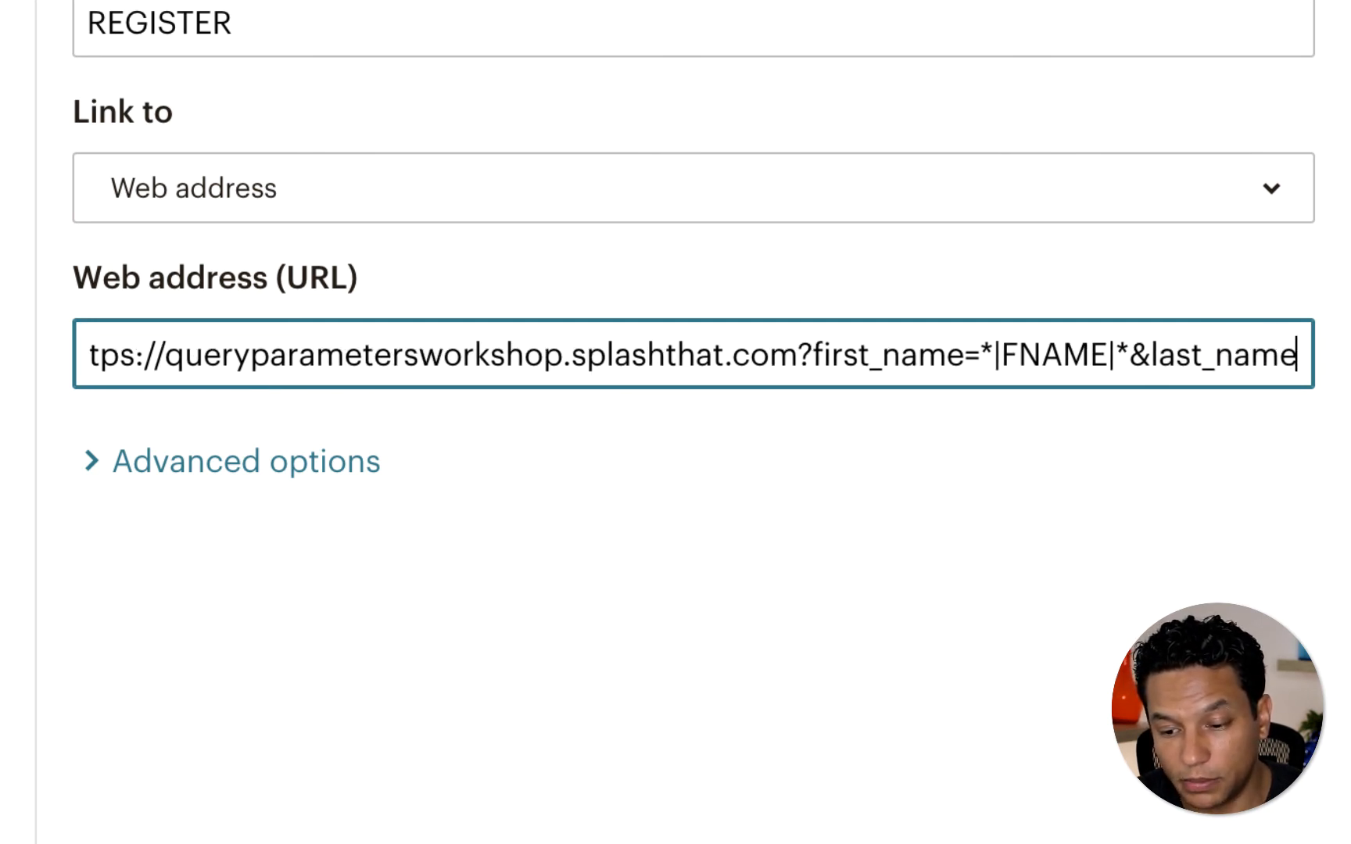
pyautogui.write('=')
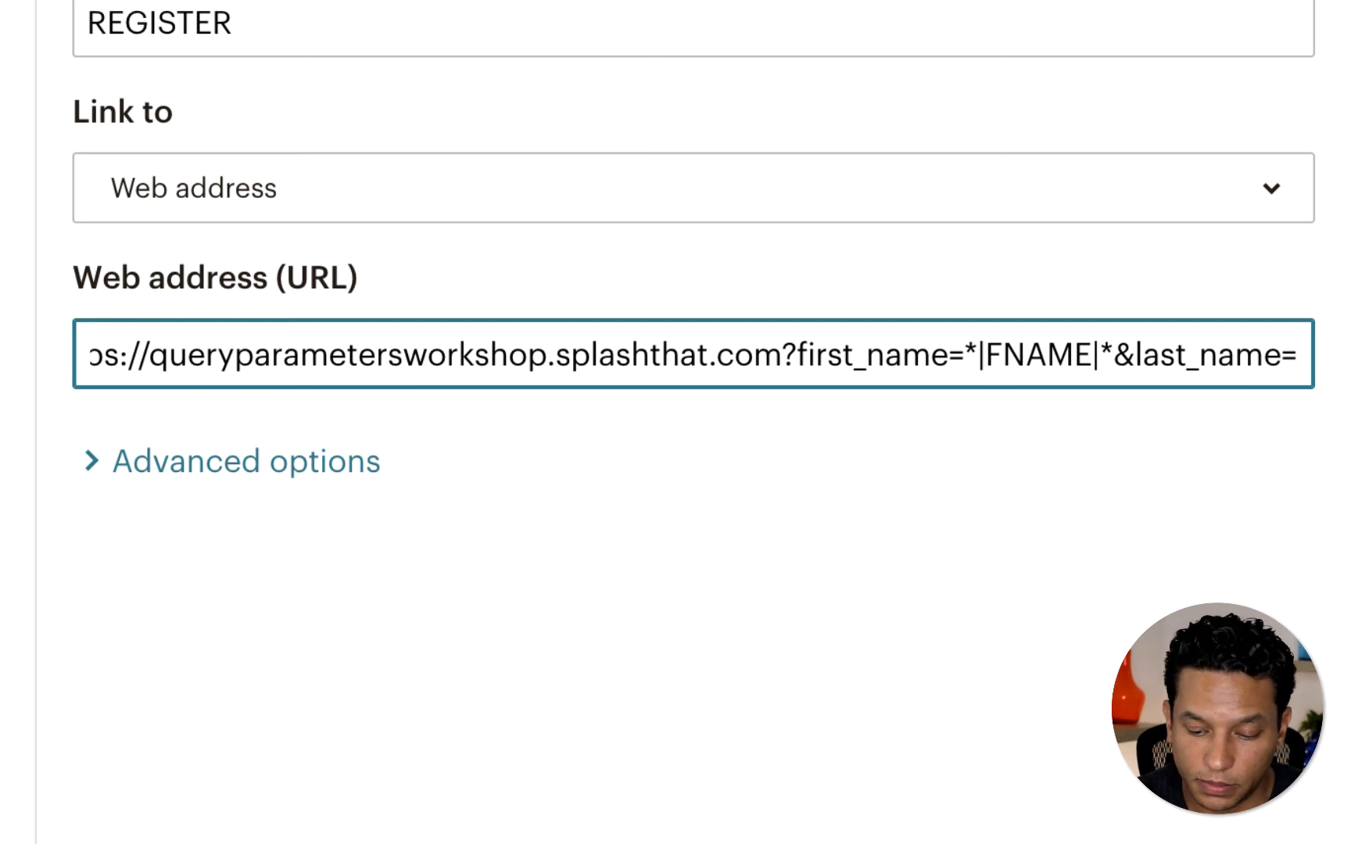
pyautogui.write('*|')
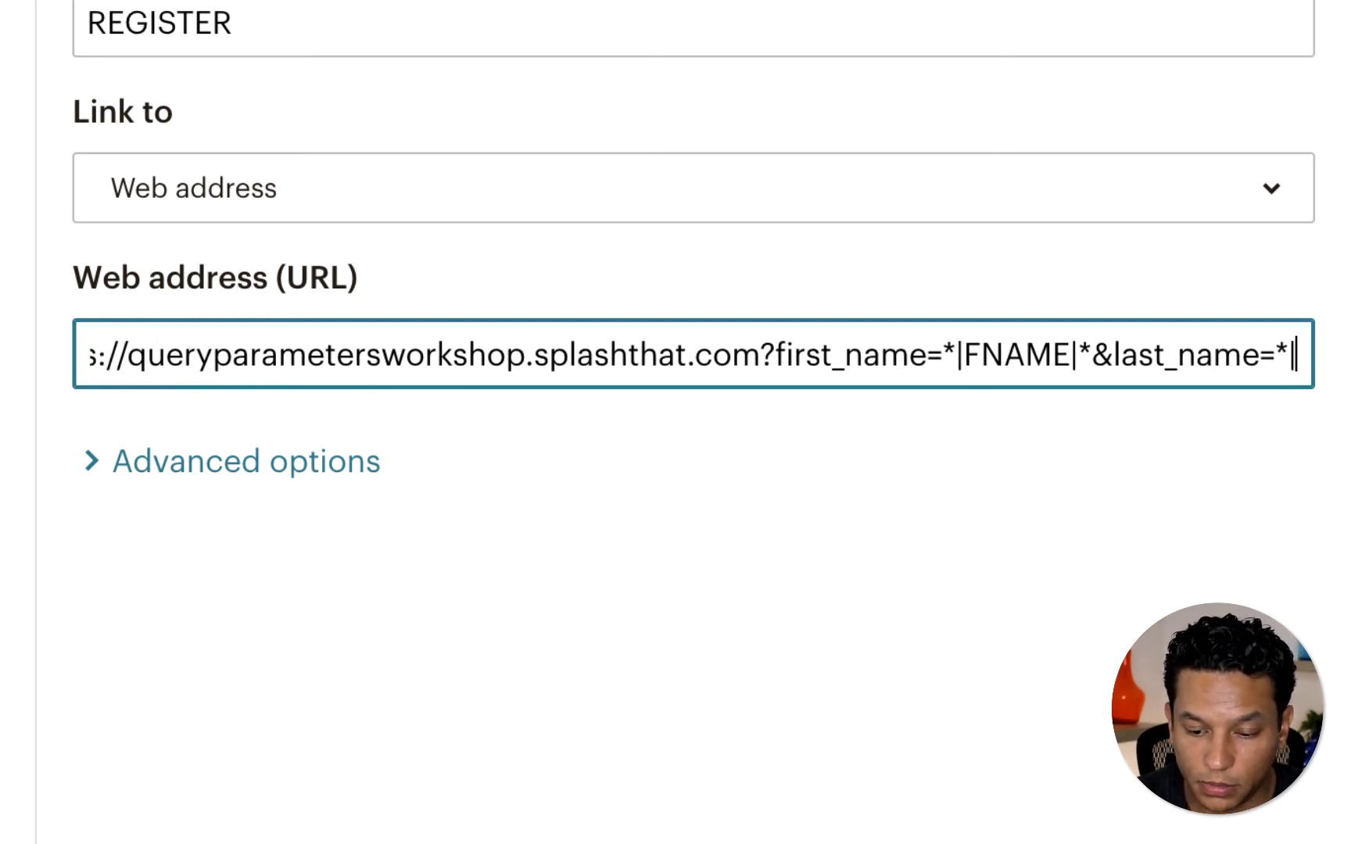
pyautogui.write('LAN')
pyautogui.press('BackSpace')
pyautogui.press('BackSpace')
pyautogui.write('N')
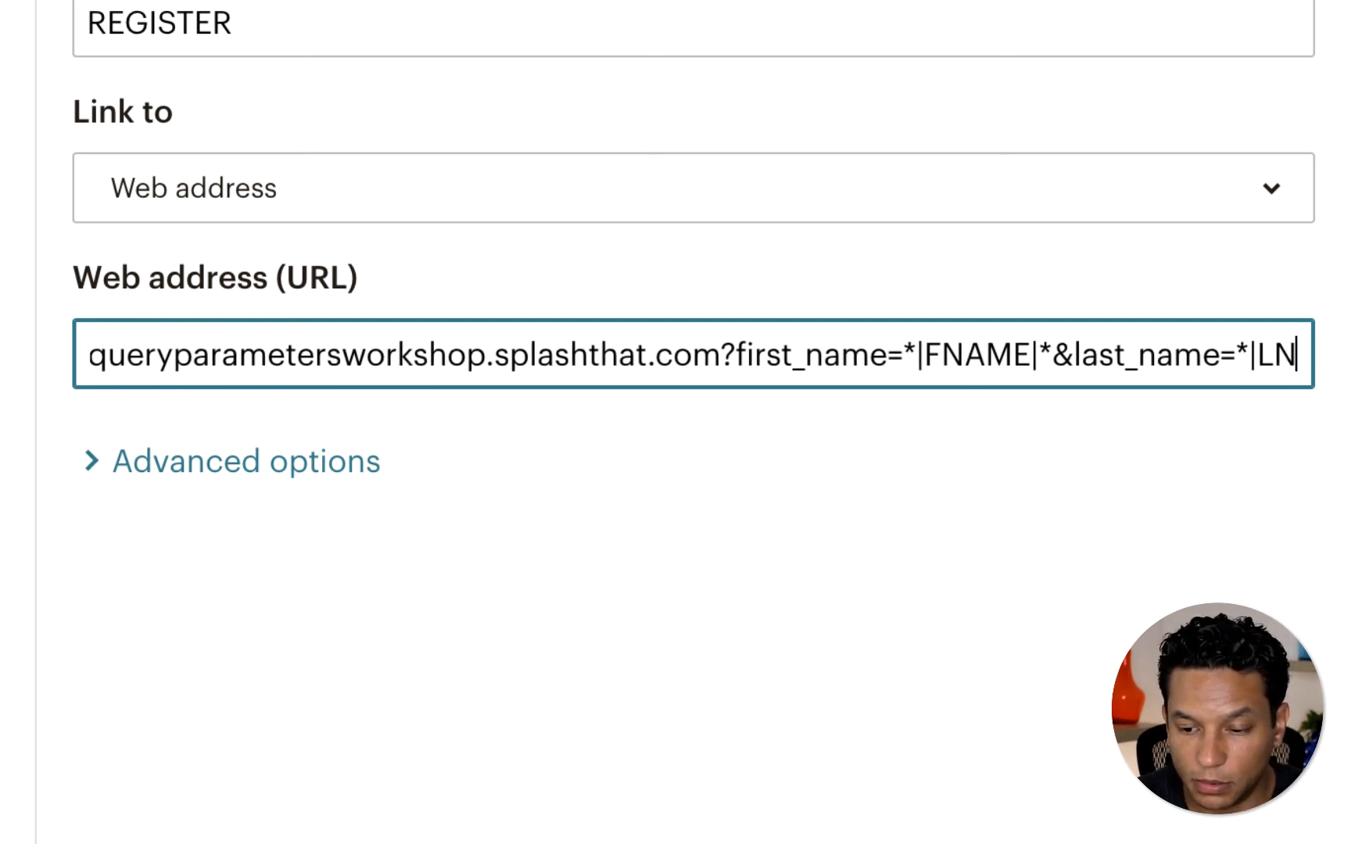
pyautogui.write('AME')
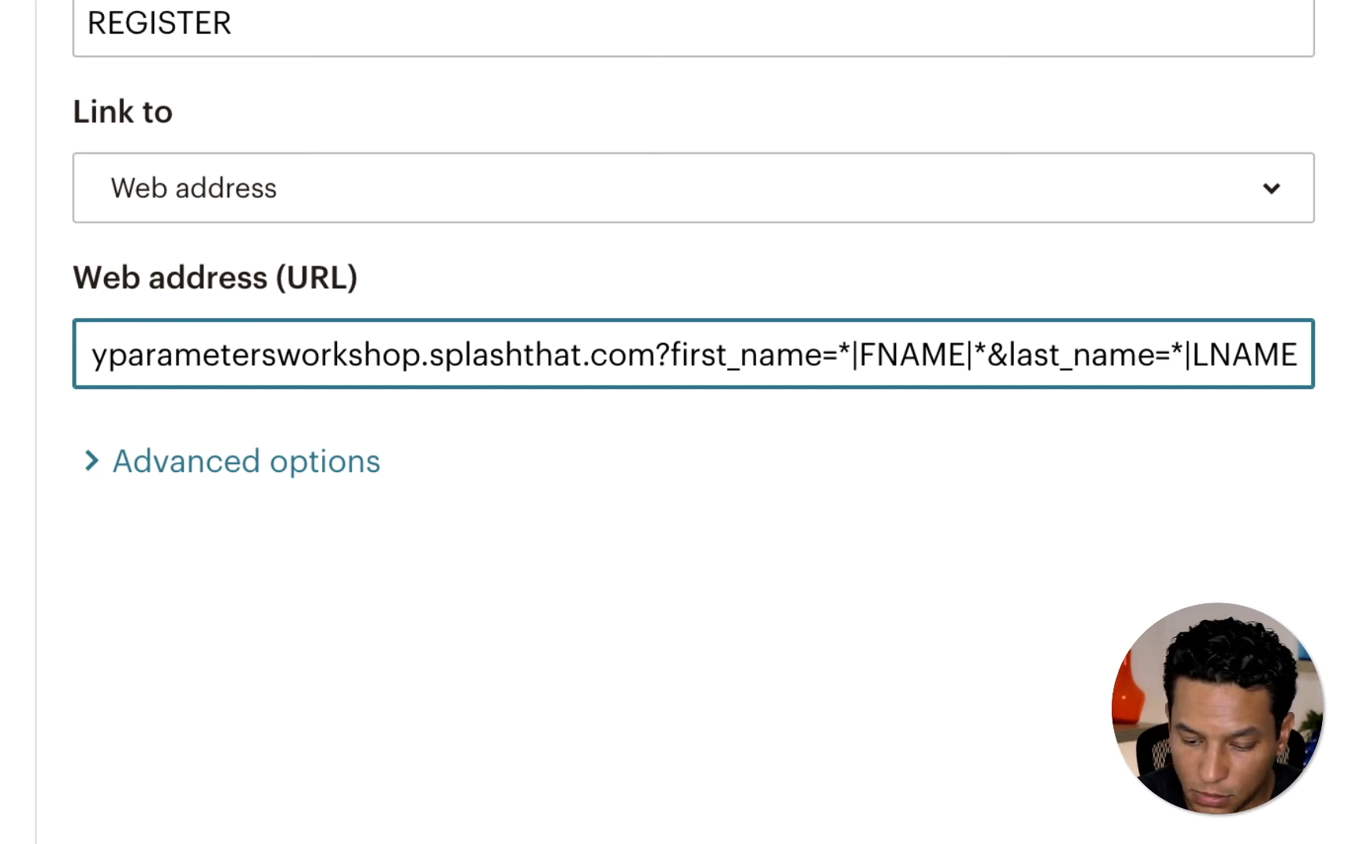
pyautogui.write('|*')
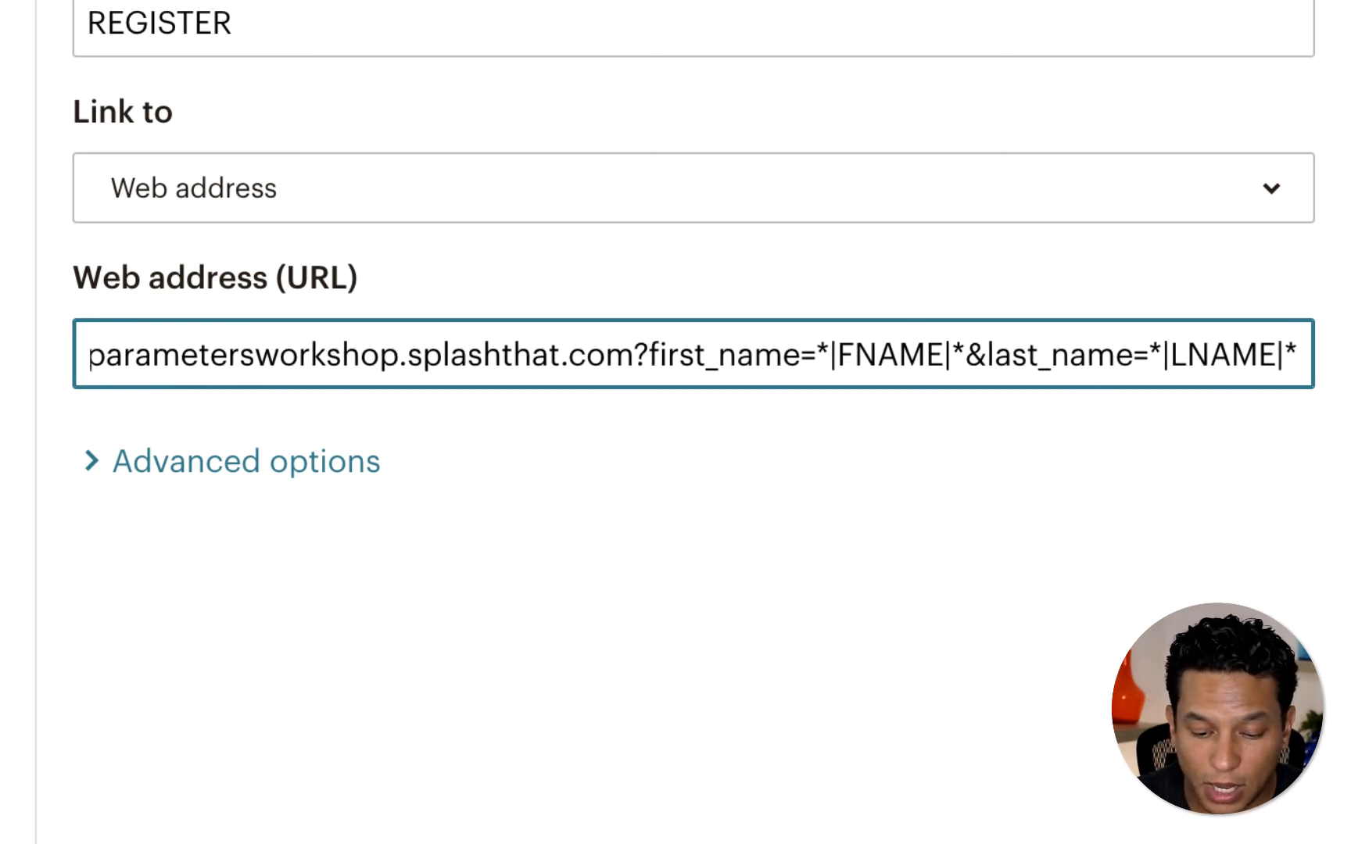
# Append "&email=*|EMAIL|*" to the REGISTER button's web address and save the button.
pyautogui.write('&email=')
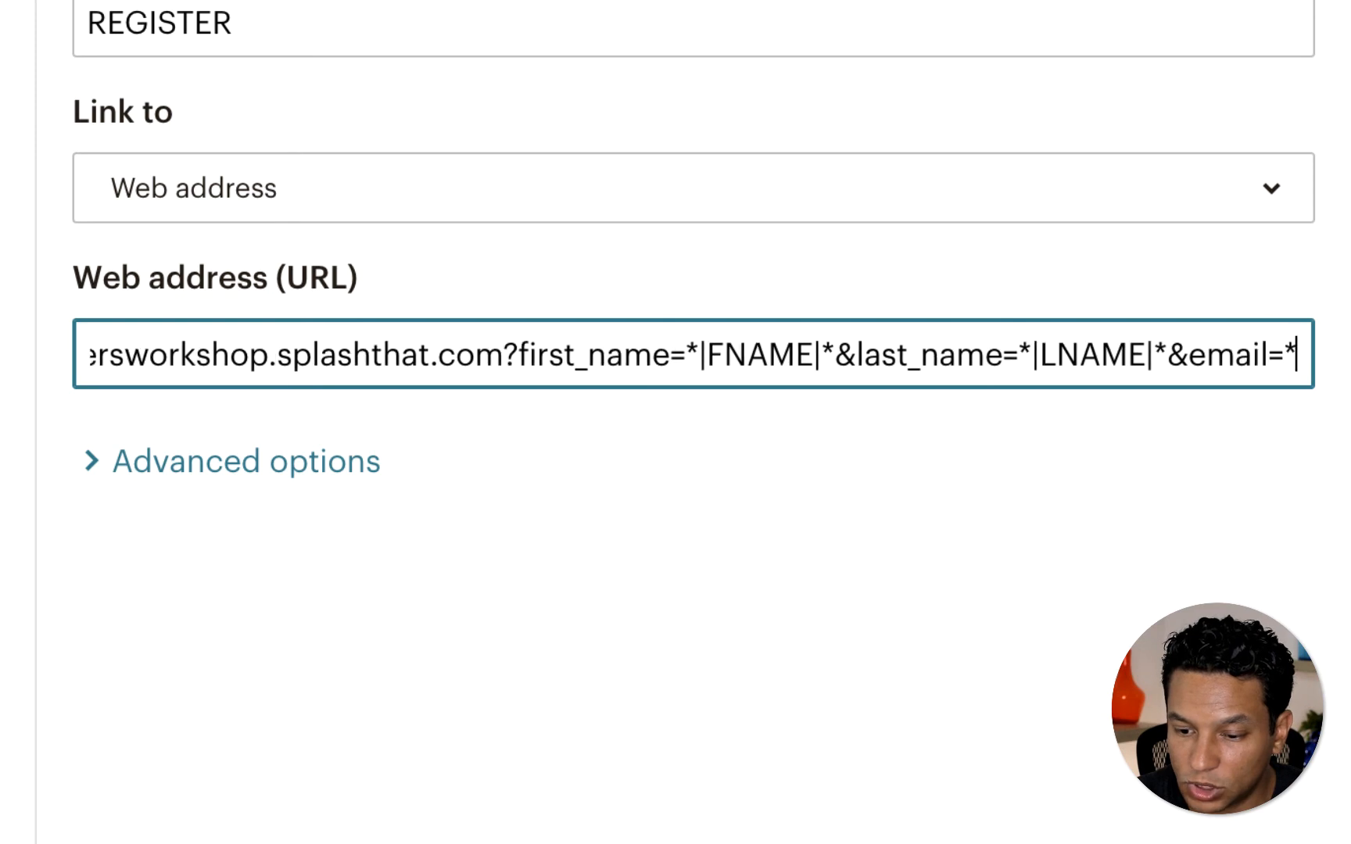
pyautogui.write('*|EMAIL')
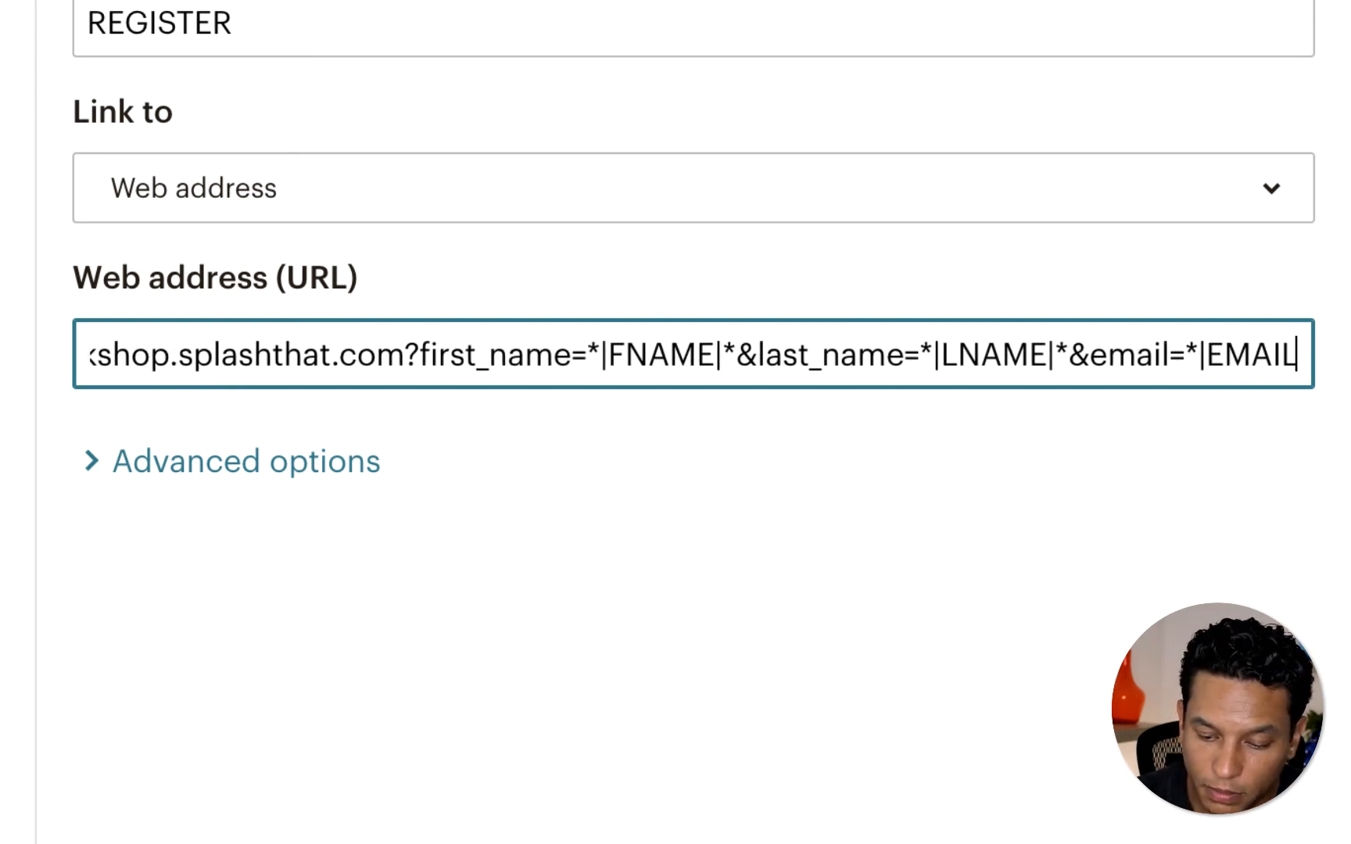
pyautogui.write('|*')
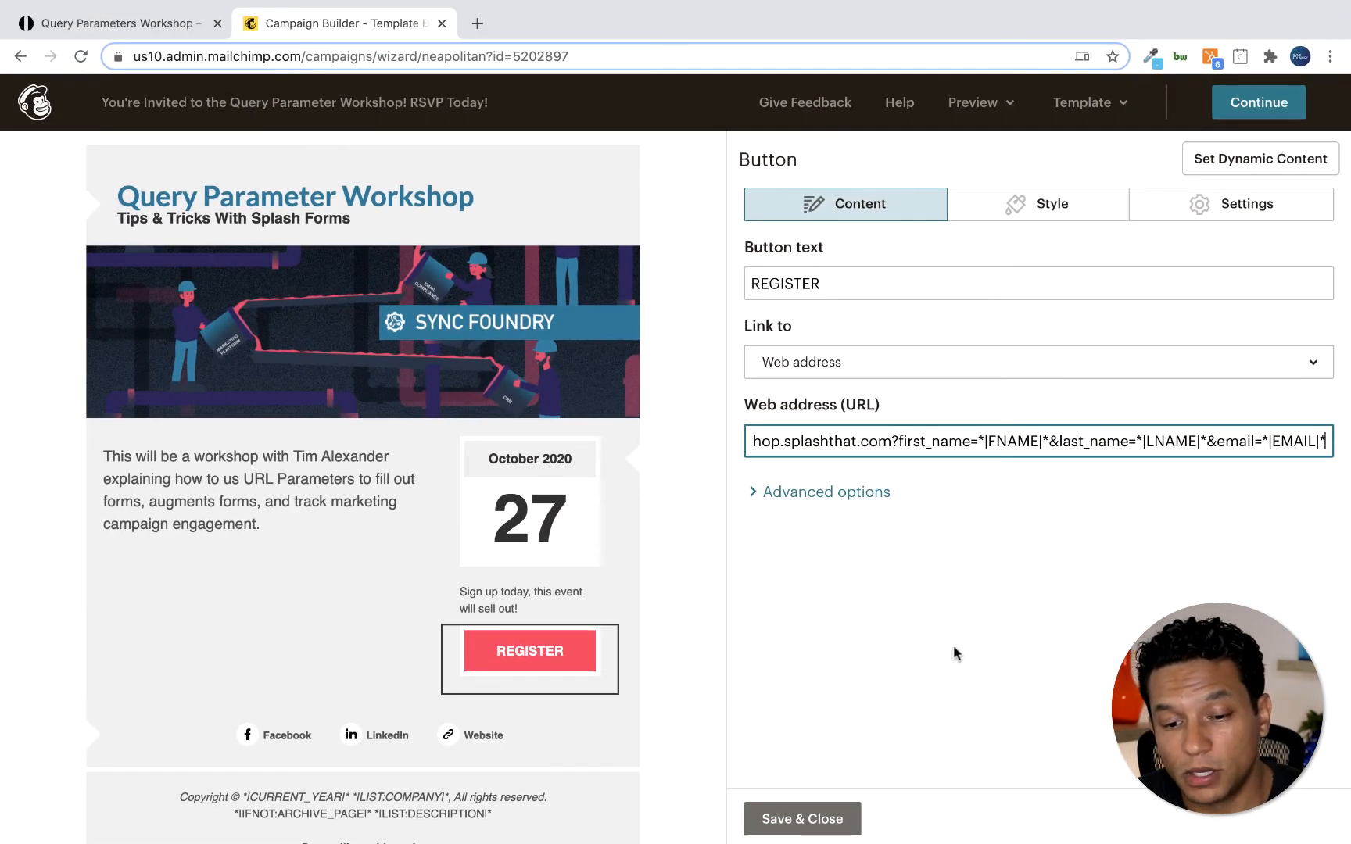
pyautogui.click(818, 818)
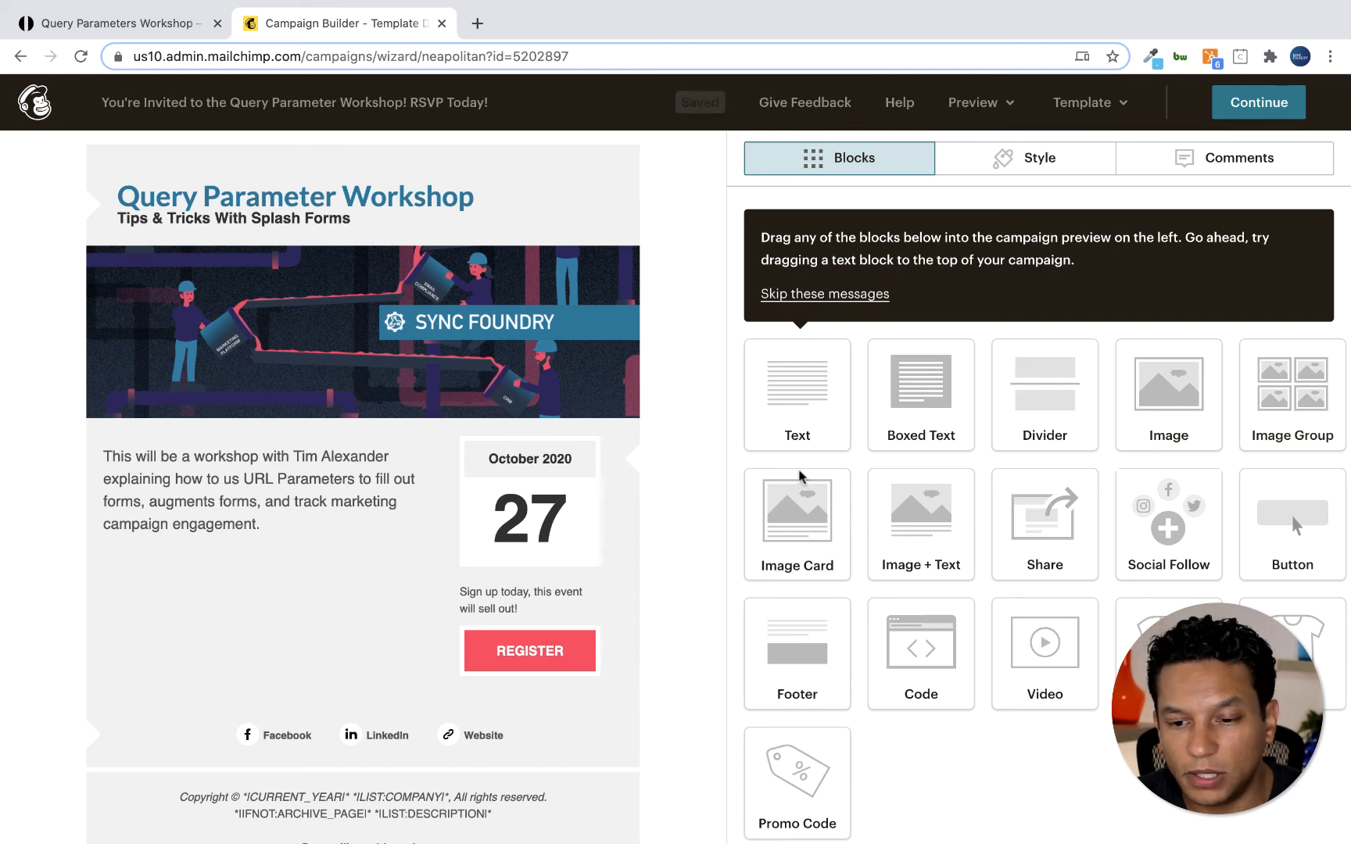
# Finish the email design and send the campaign to the Sync Foundry audience.
pyautogui.click(1267, 106)
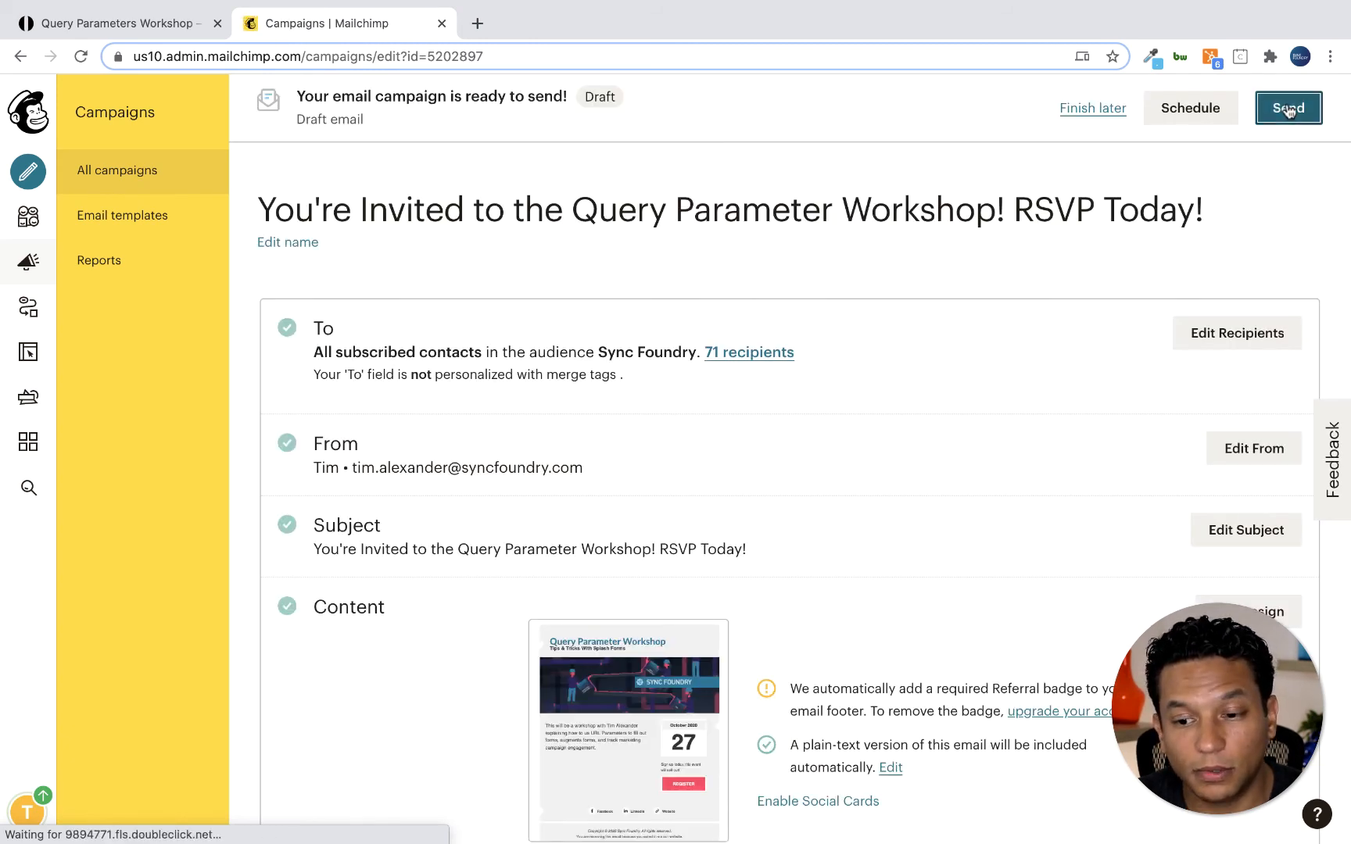
pyautogui.click(1287, 110)
pyautogui.click(750, 563)
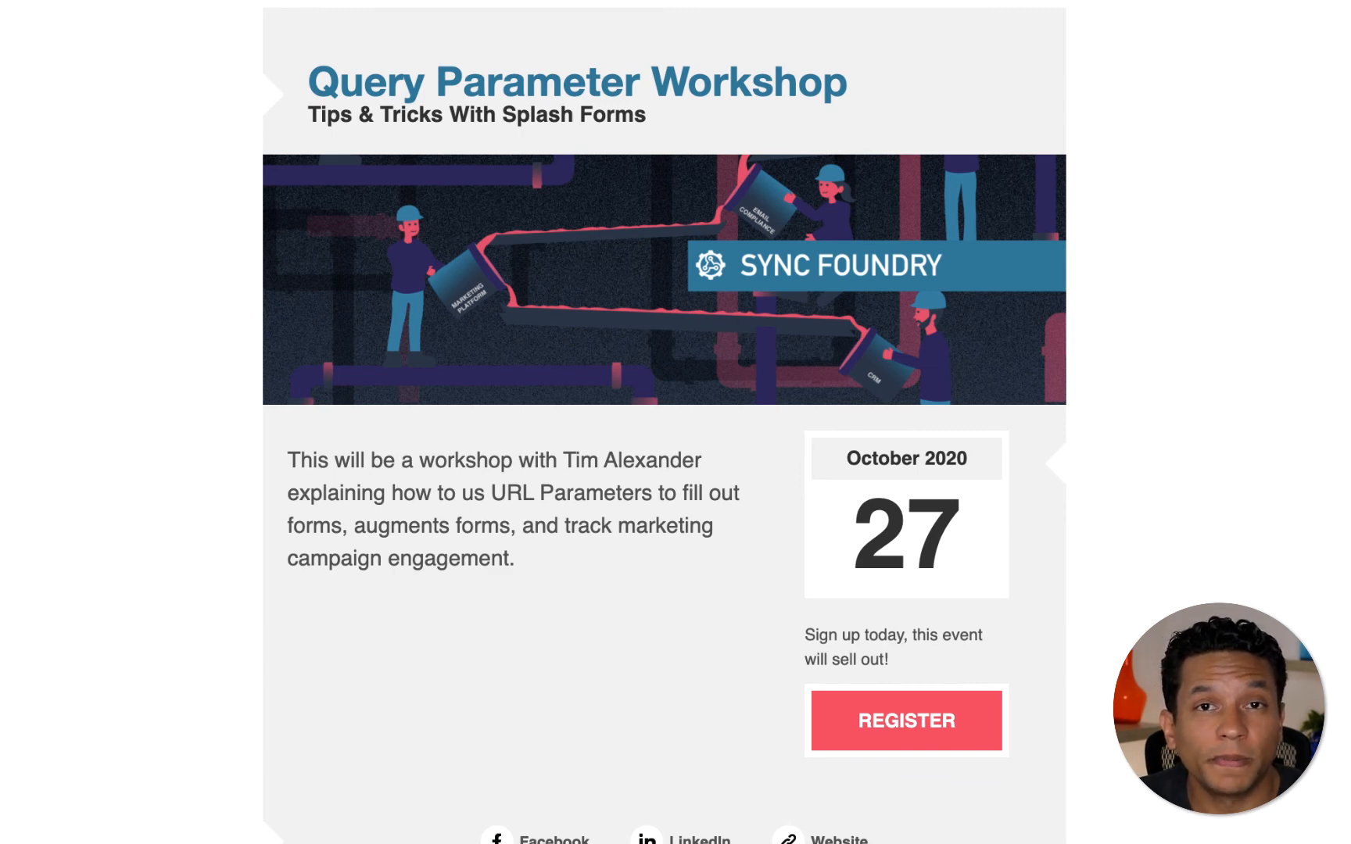
# Open the REGISTER link from the invitation email in an incognito window and bring up the event's registration form.
pyautogui.rightClick(869, 715)
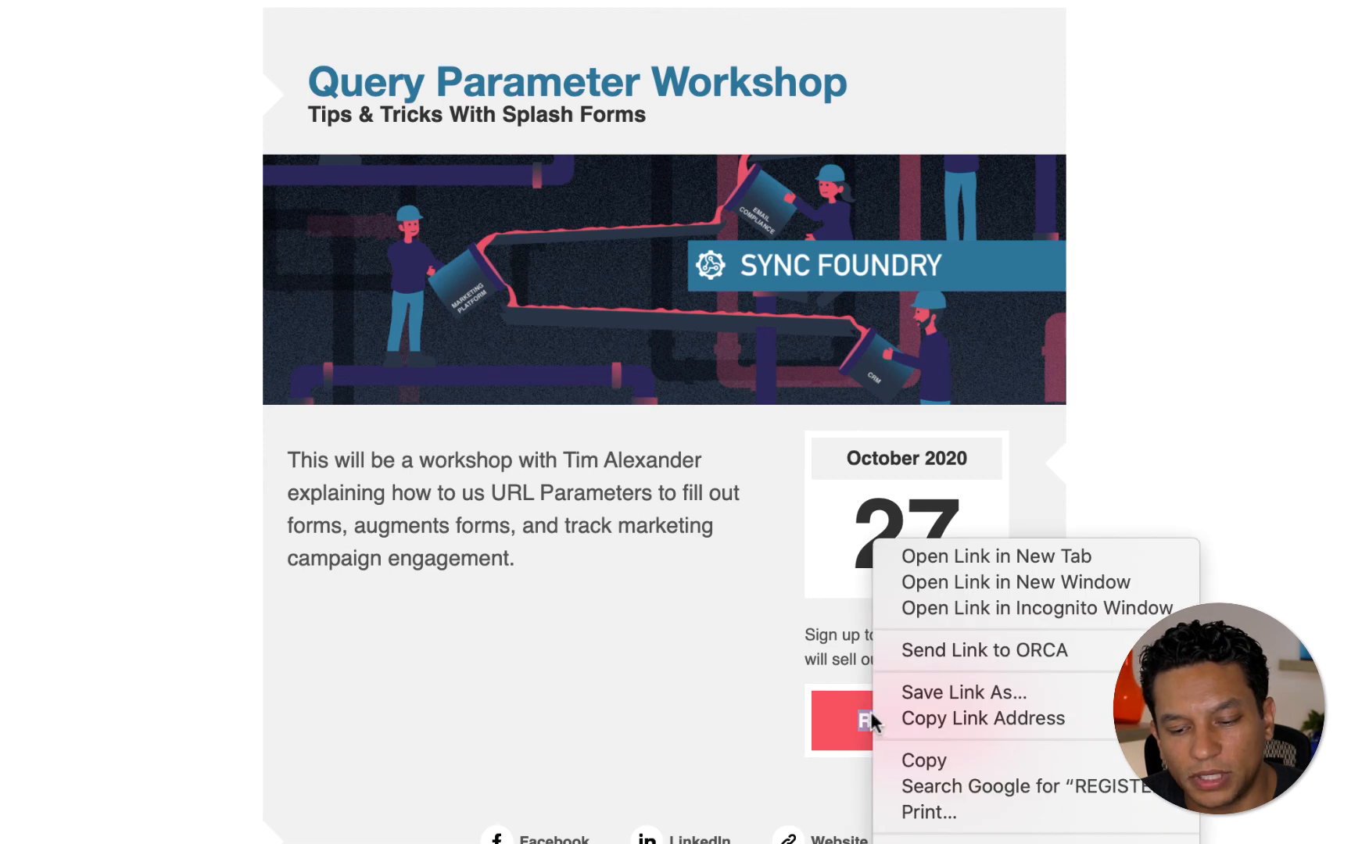
pyautogui.click(908, 717)
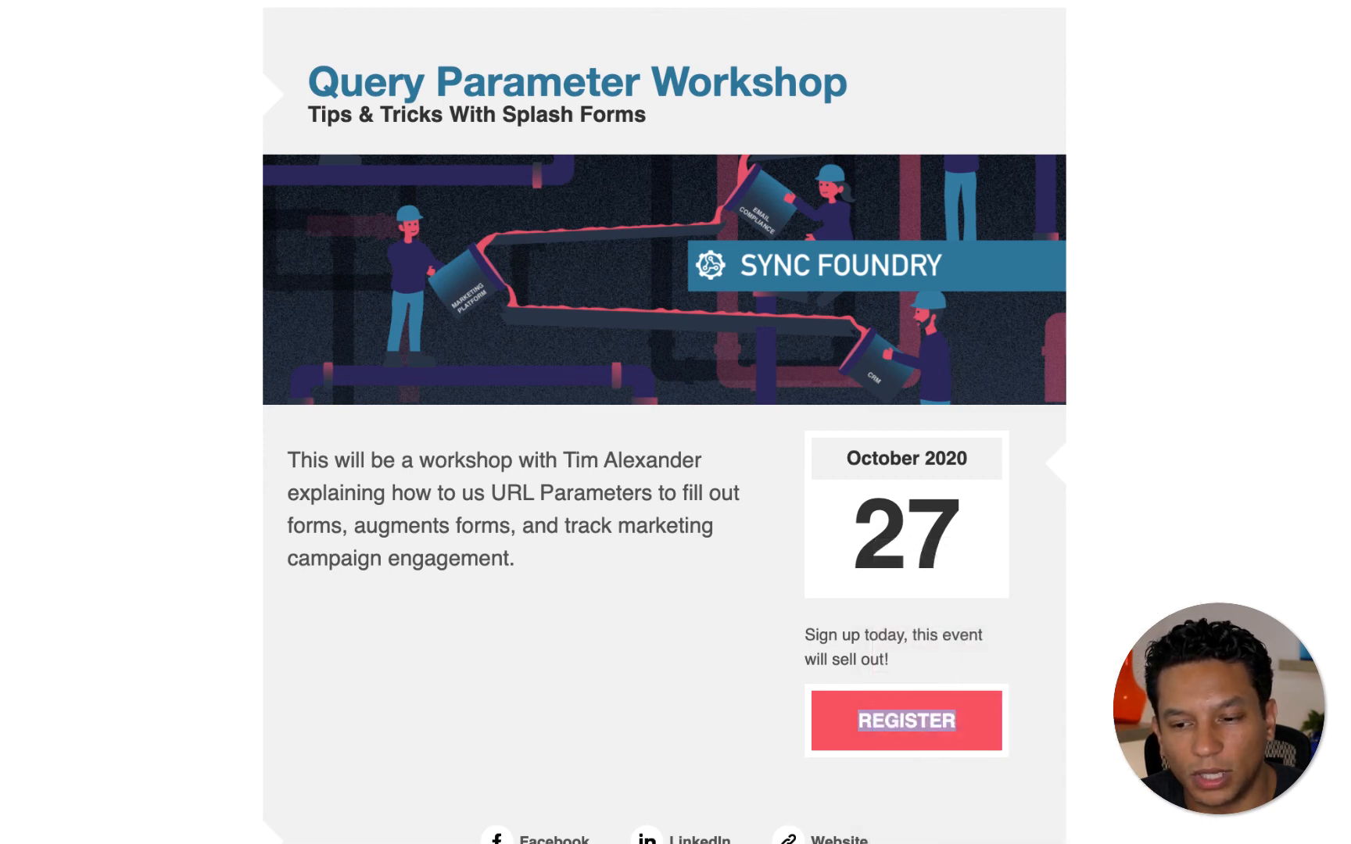
pyautogui.click(1350, 0)
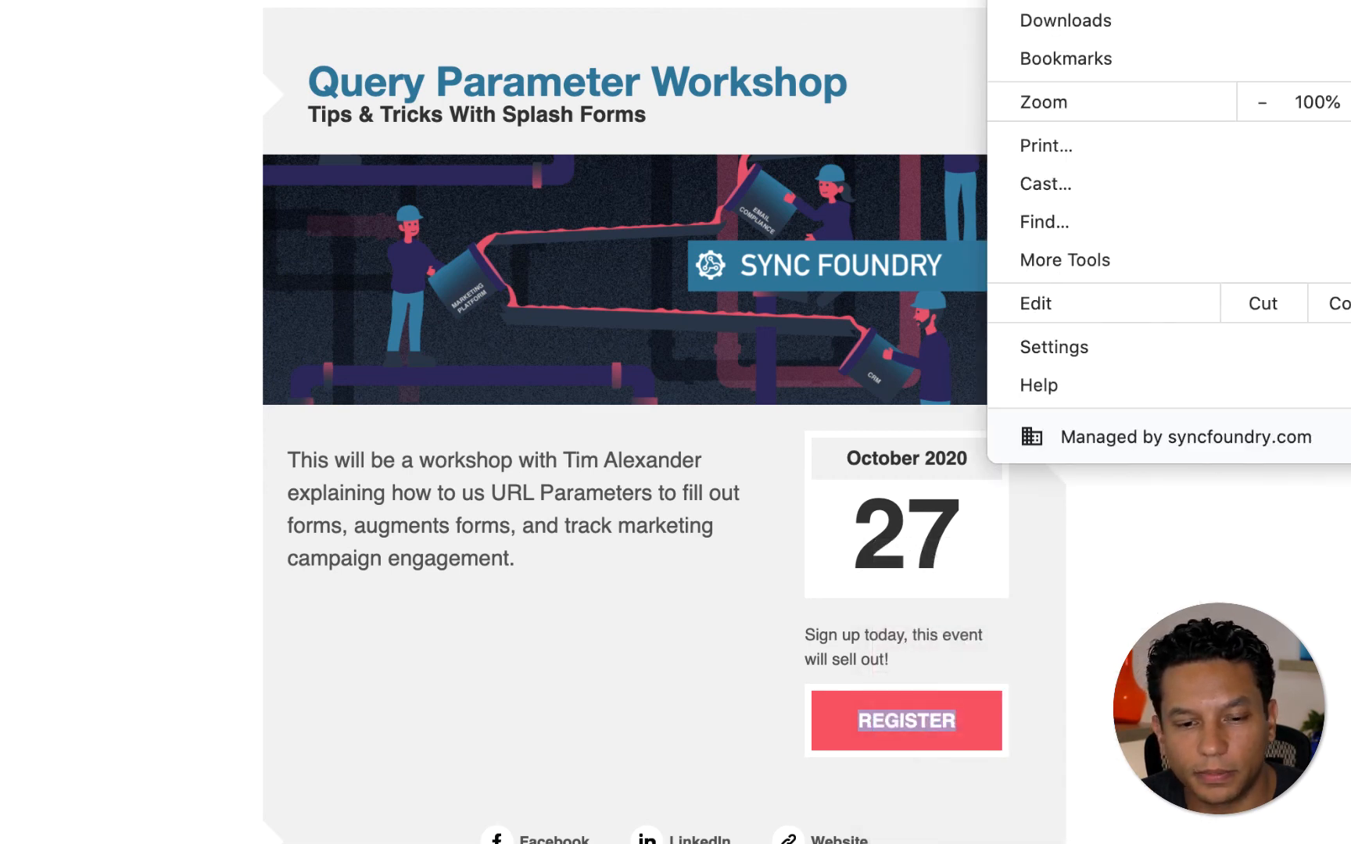
pyautogui.click(1094, 0)
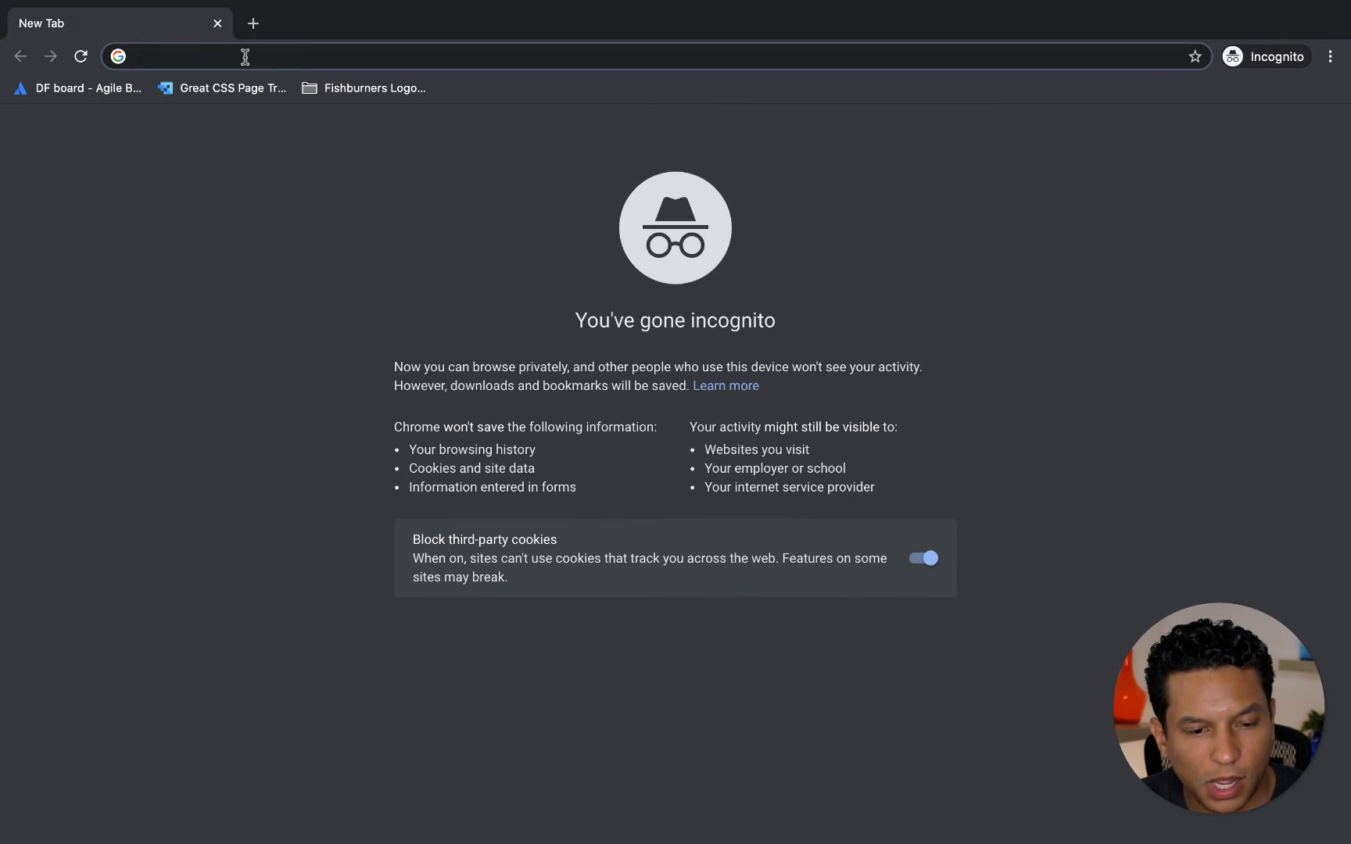
pyautogui.press('super+v')
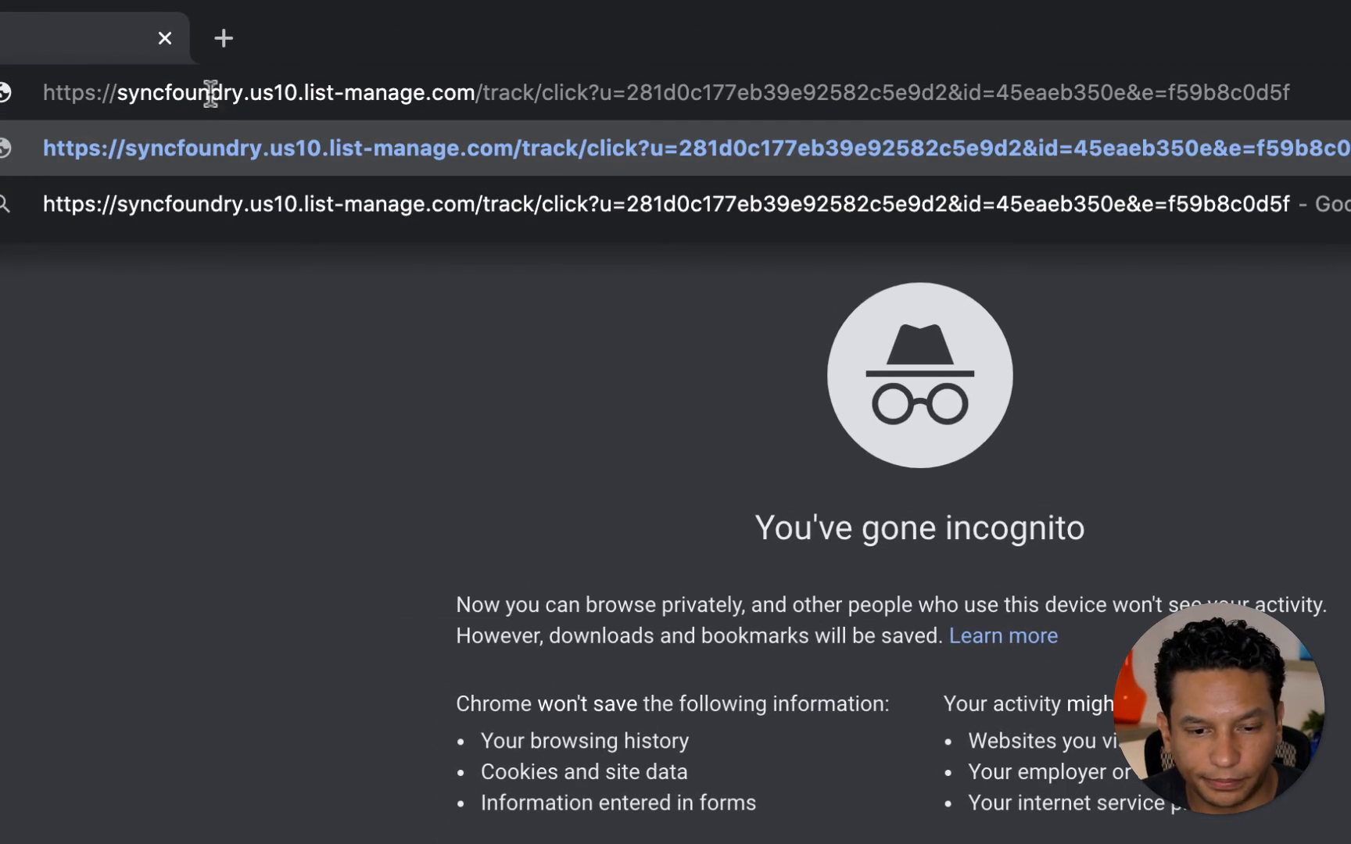
pyautogui.press('Return')
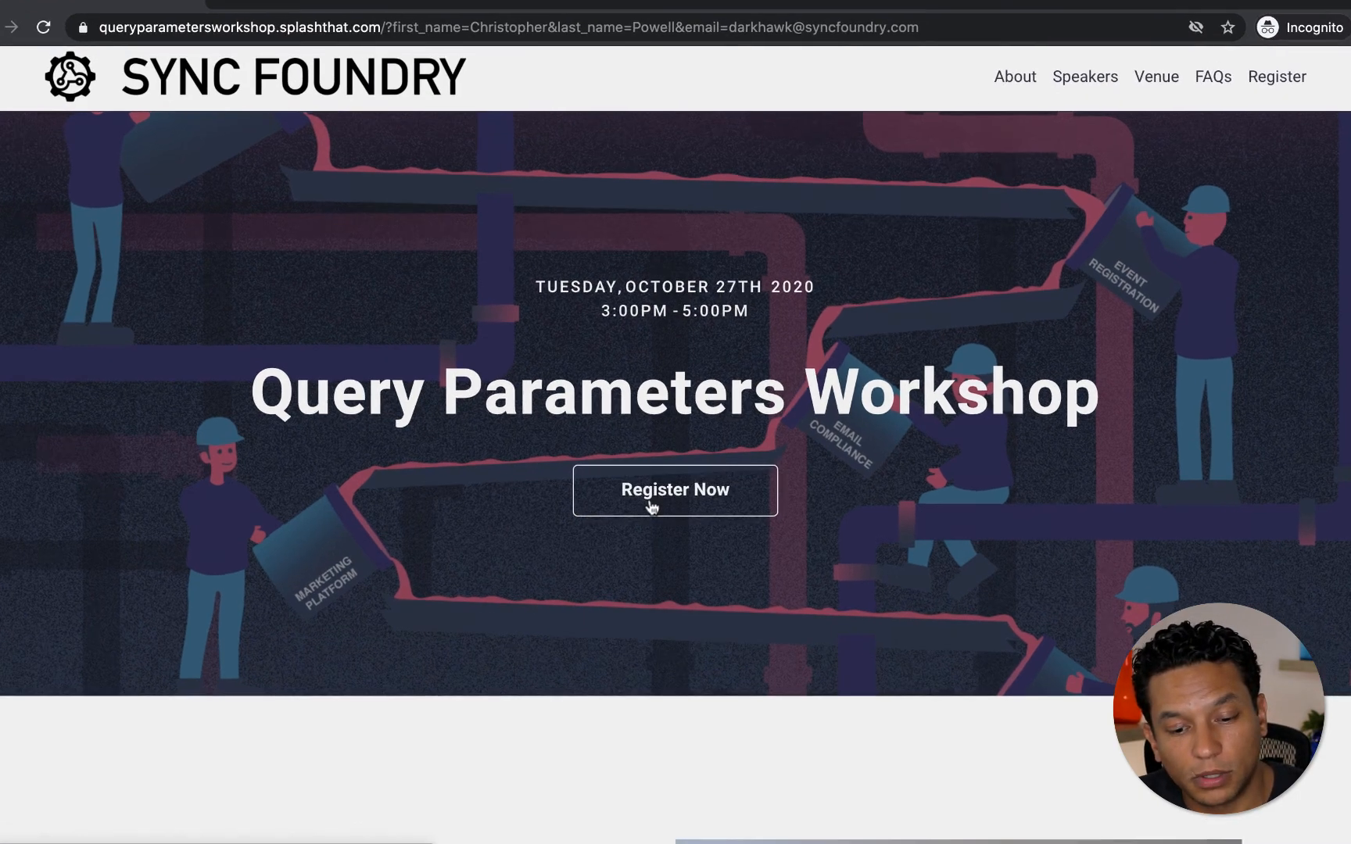
pyautogui.click(651, 503)
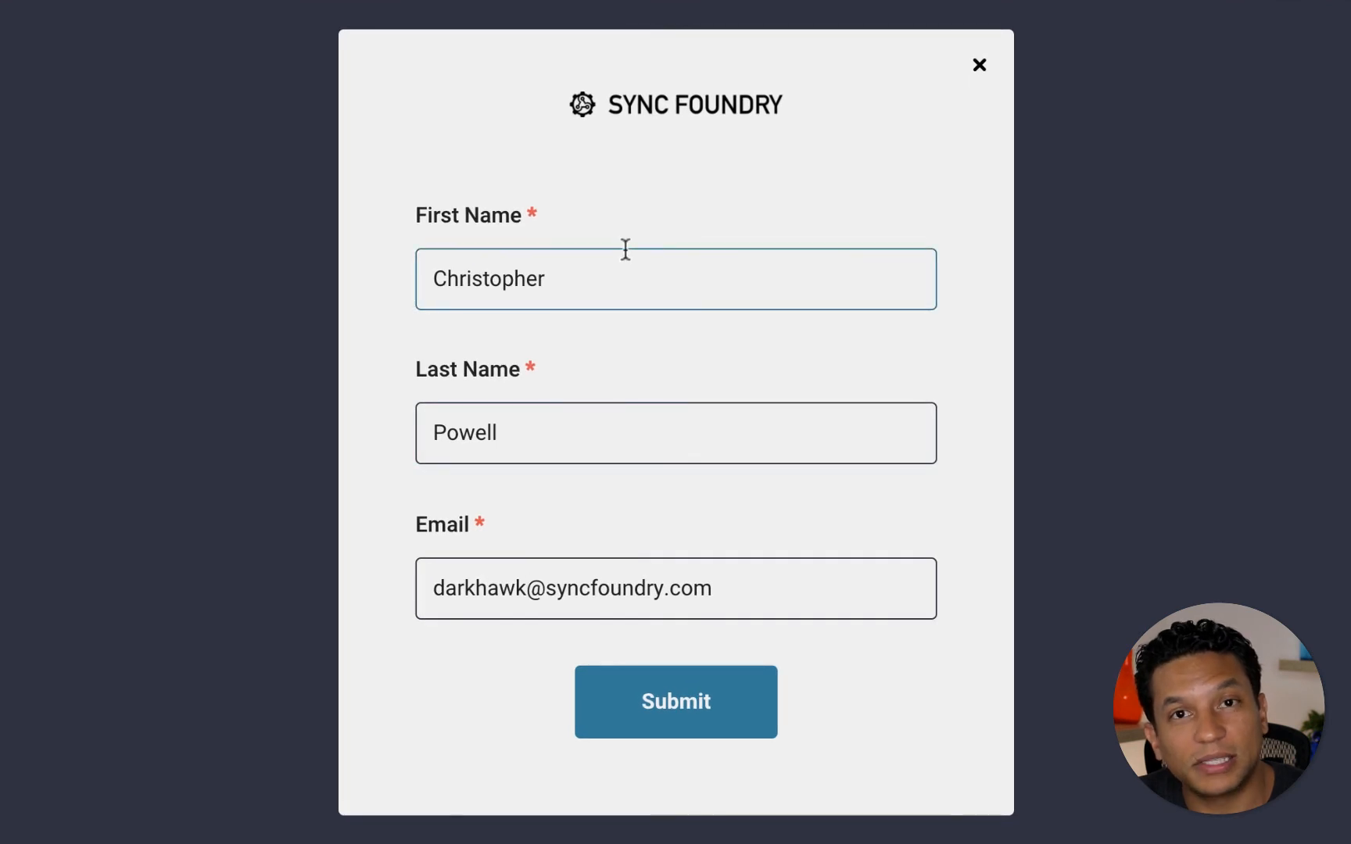